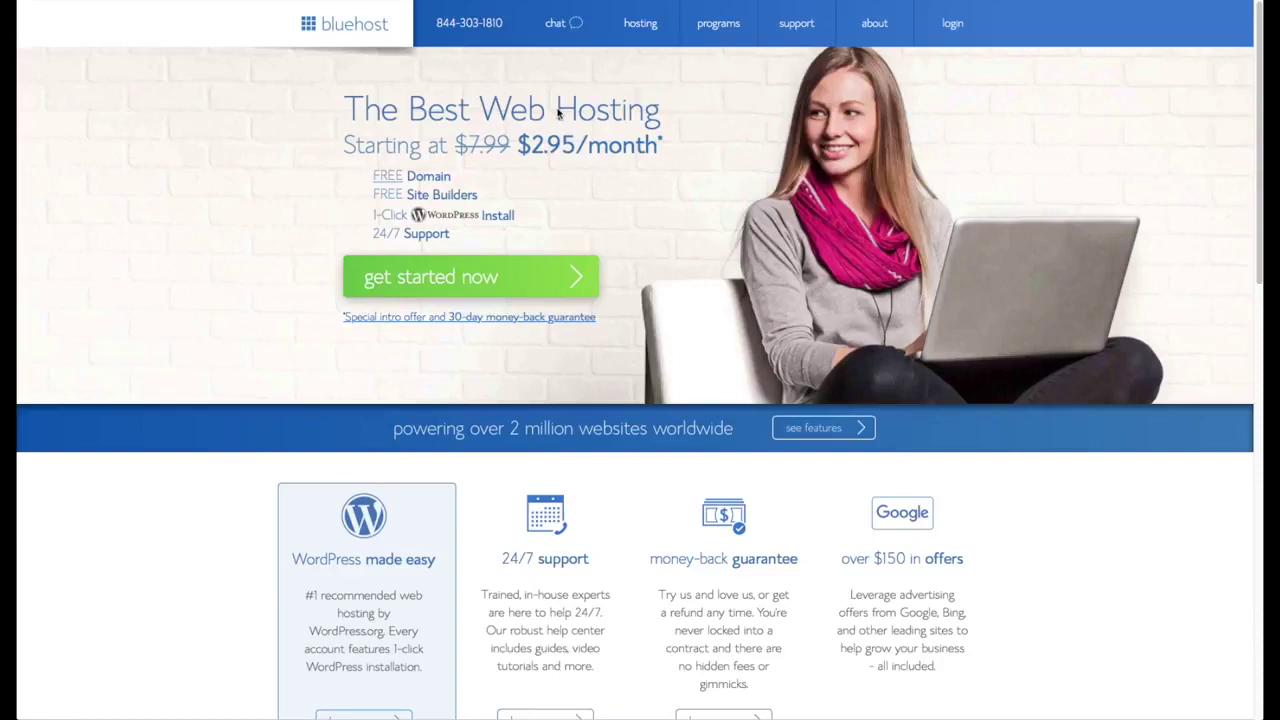
- Start the hosting sign-up and review the plan table, where prime is $5.95/month
left_click(503, 289)
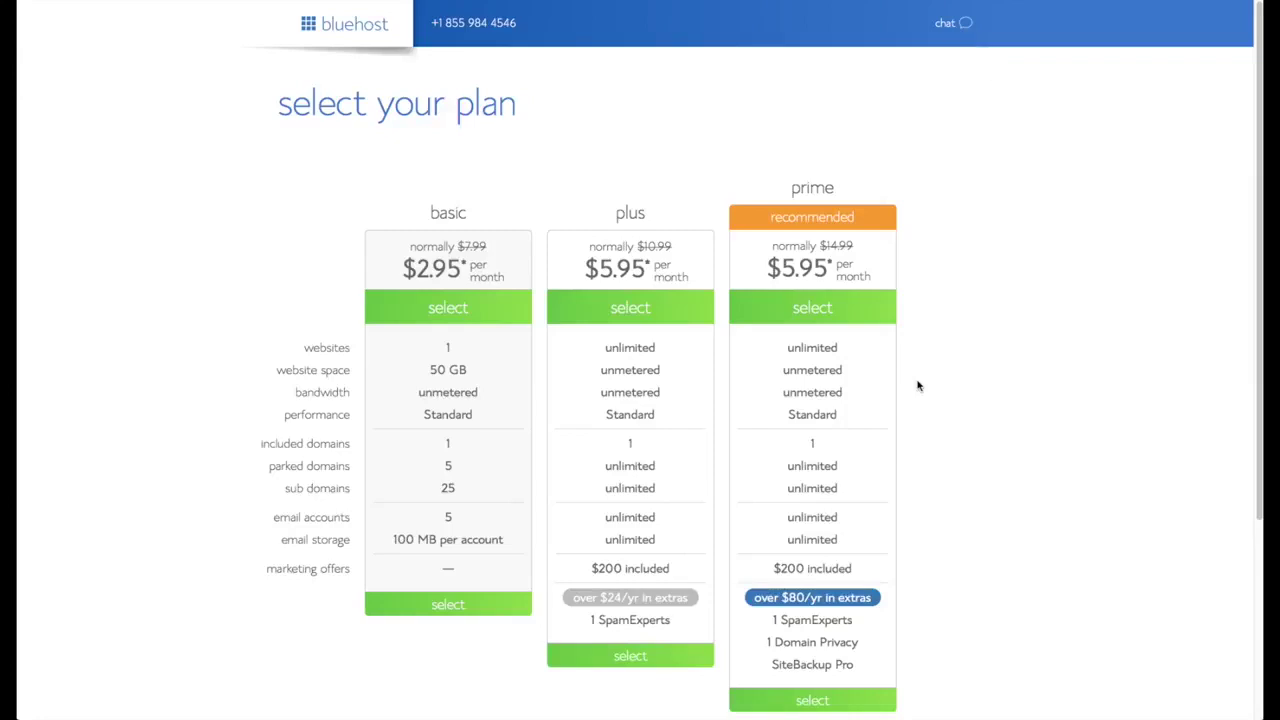
scroll(856, 428, "down", 1)
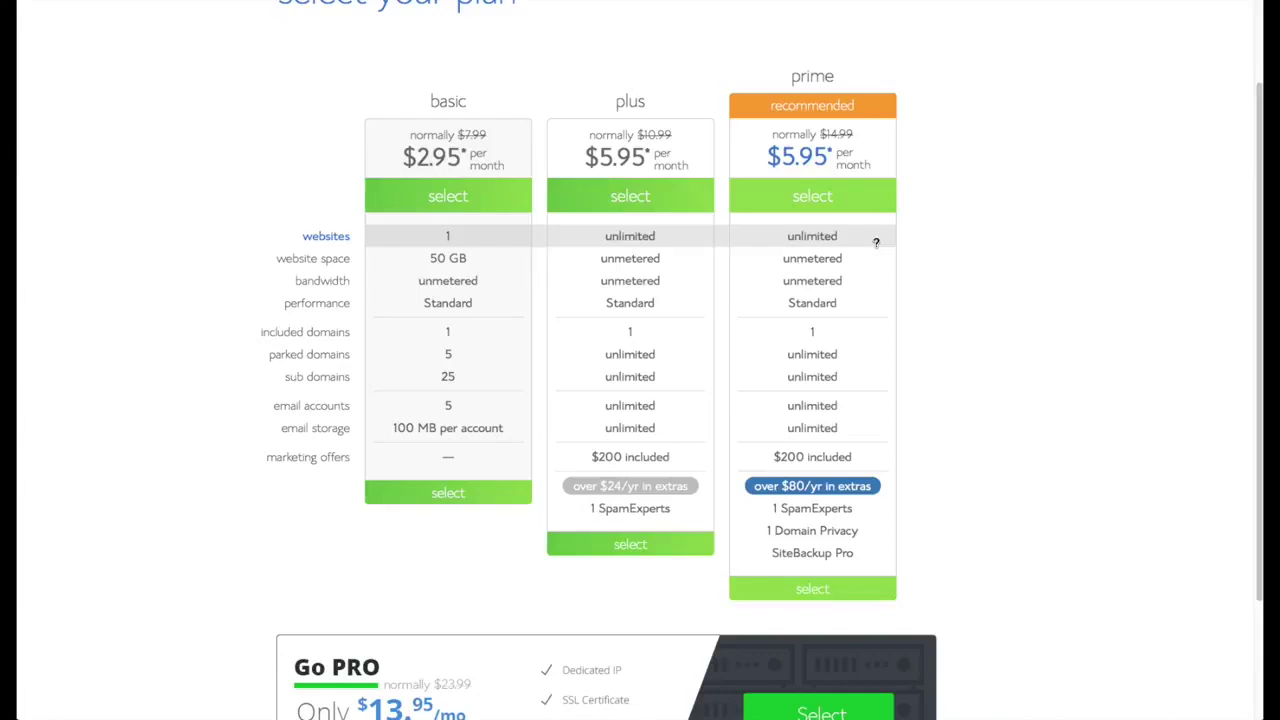
- Select the prime plan and register the new domain surftownshop.com
left_click(872, 200)
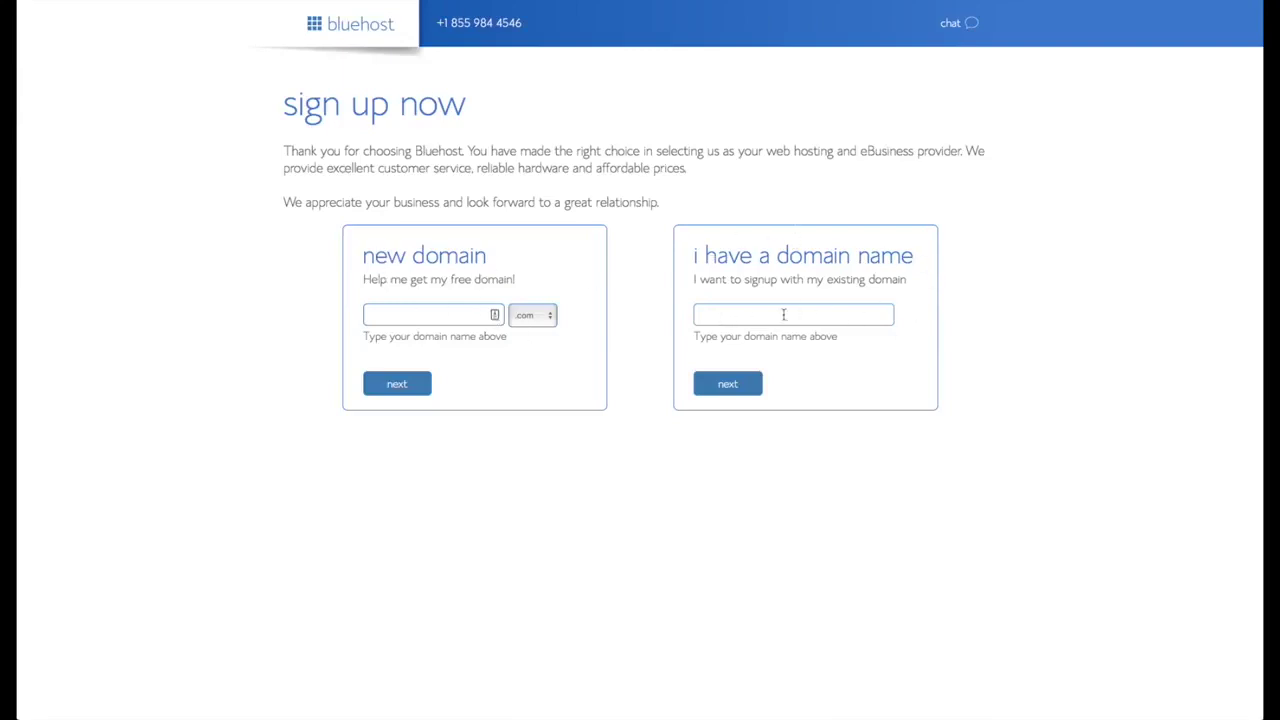
left_click(460, 324)
type("surftownshop")
left_click(399, 390)
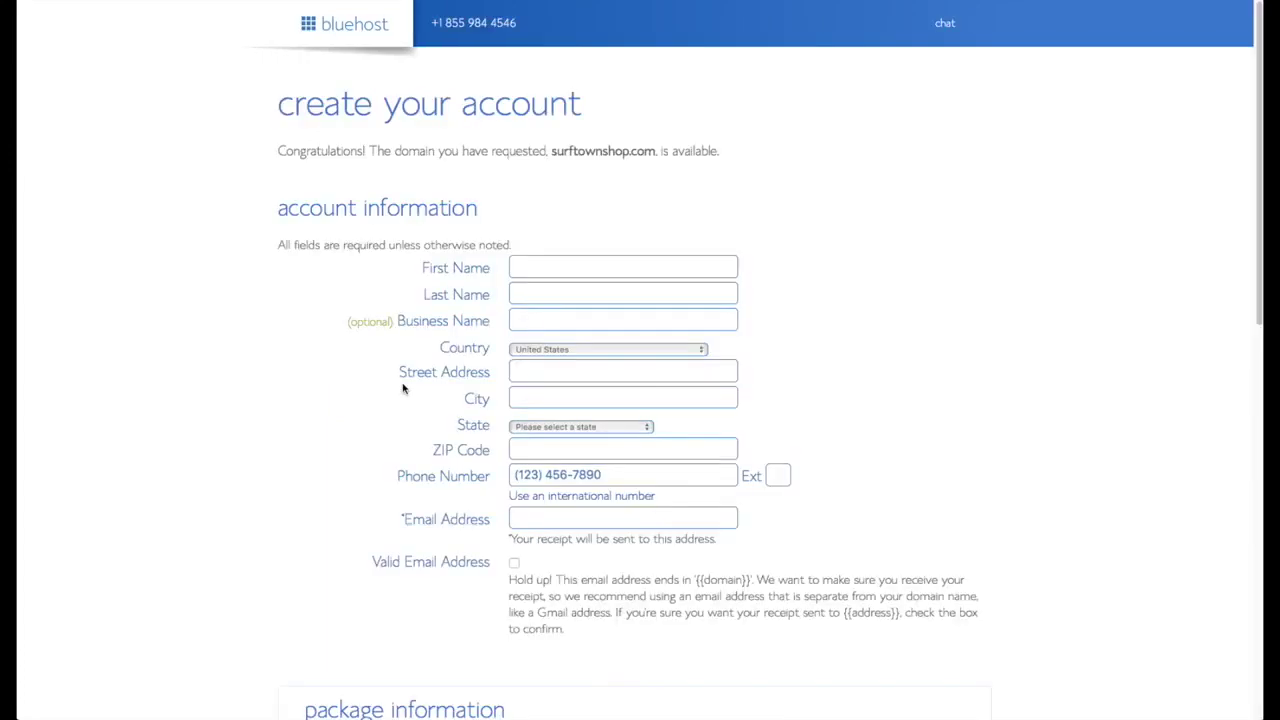
- Fill in the account holder's first and last name, contact e-mail and credit card details
left_click(550, 258)
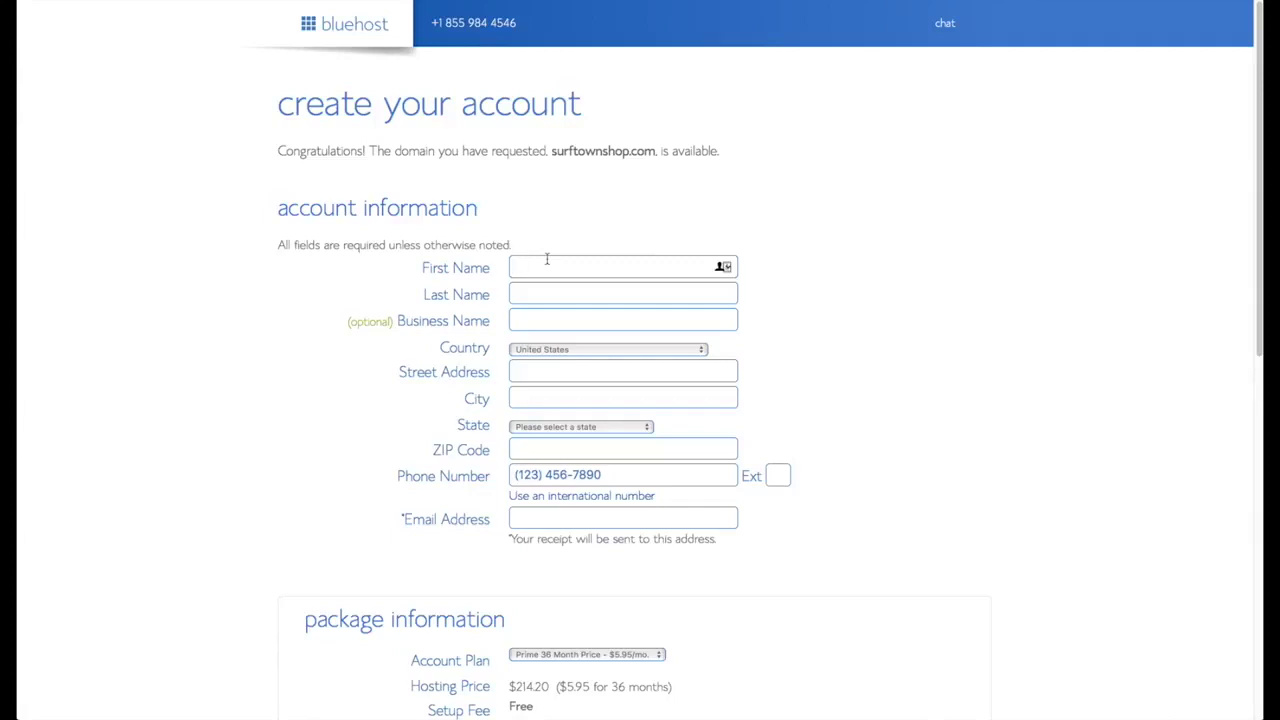
key("Tab")
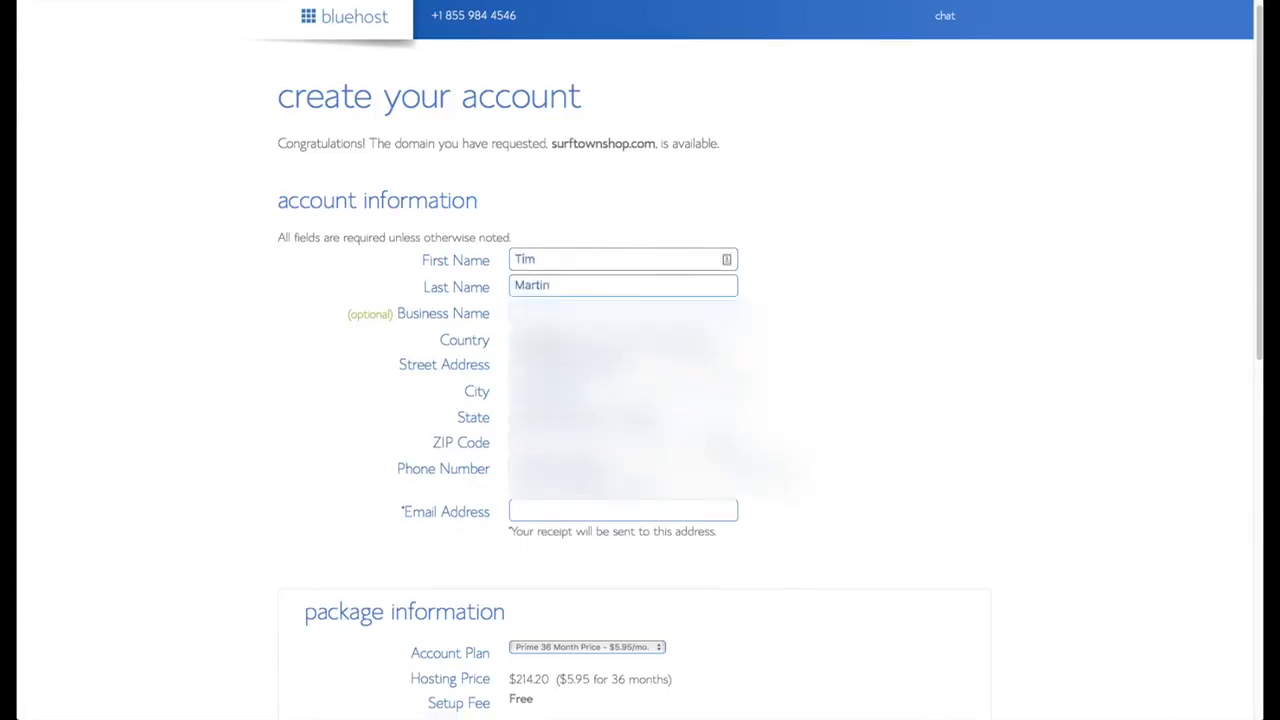
key("Tab")
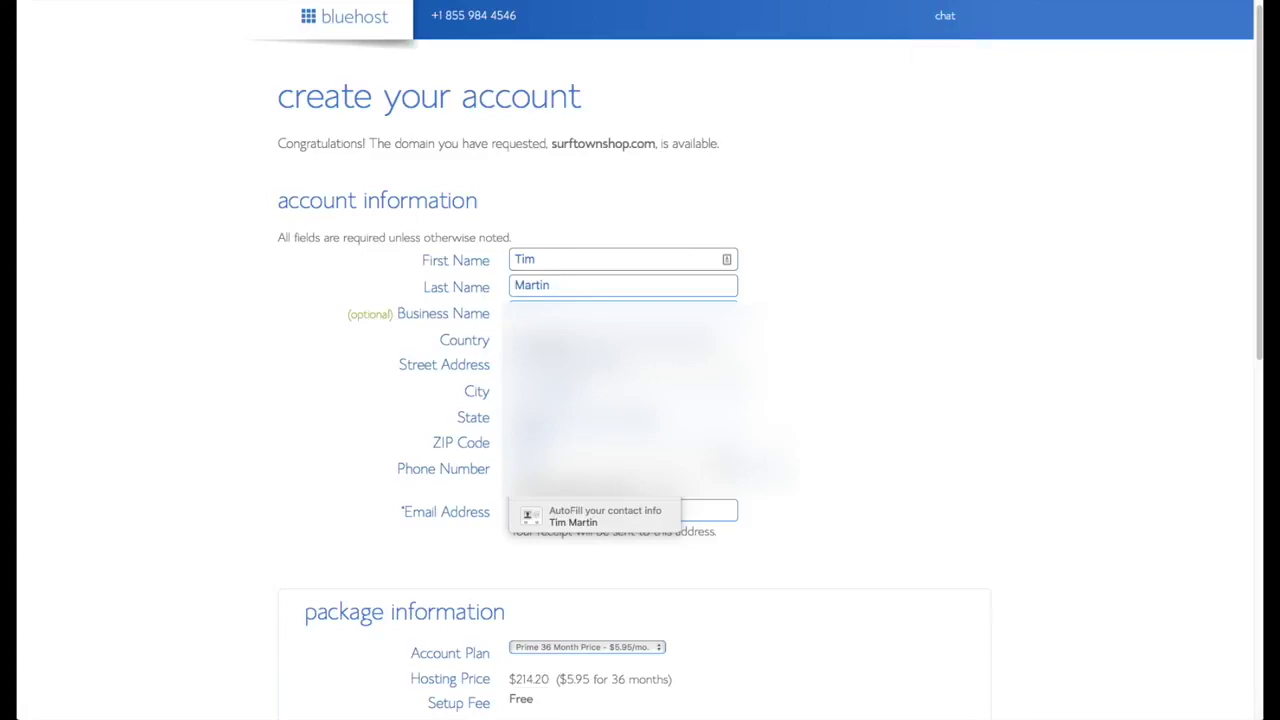
left_click(591, 517)
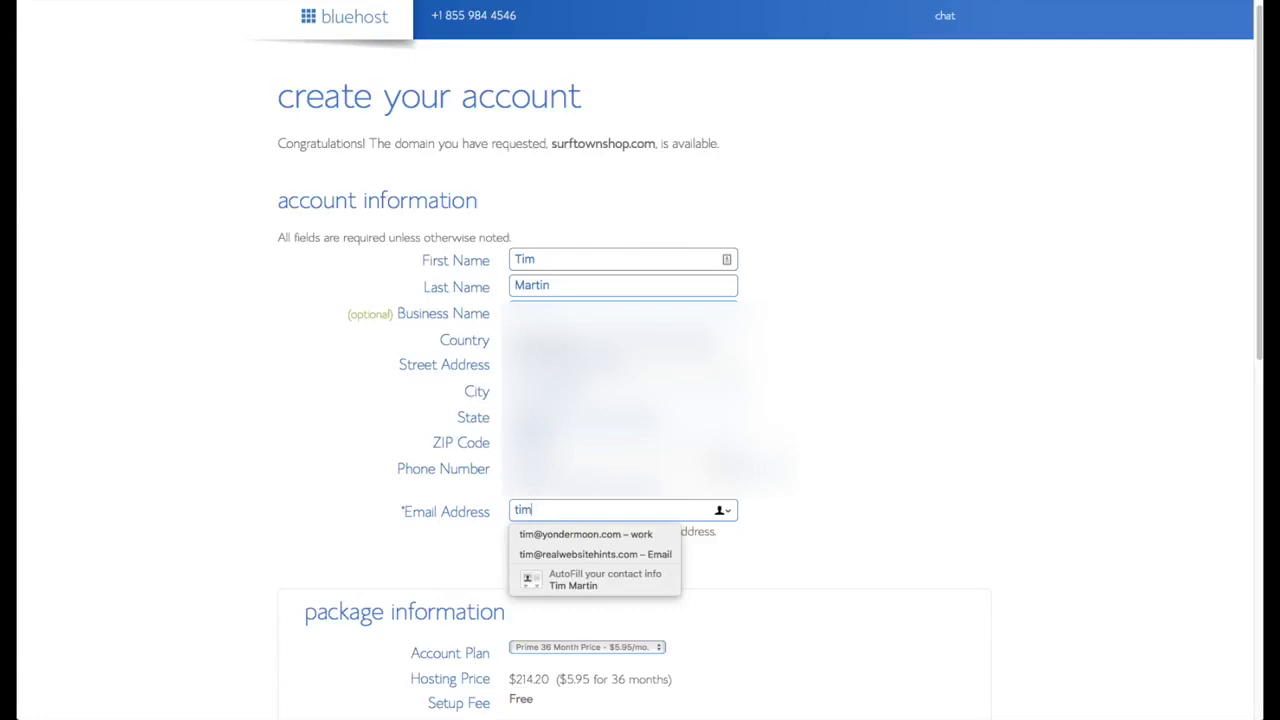
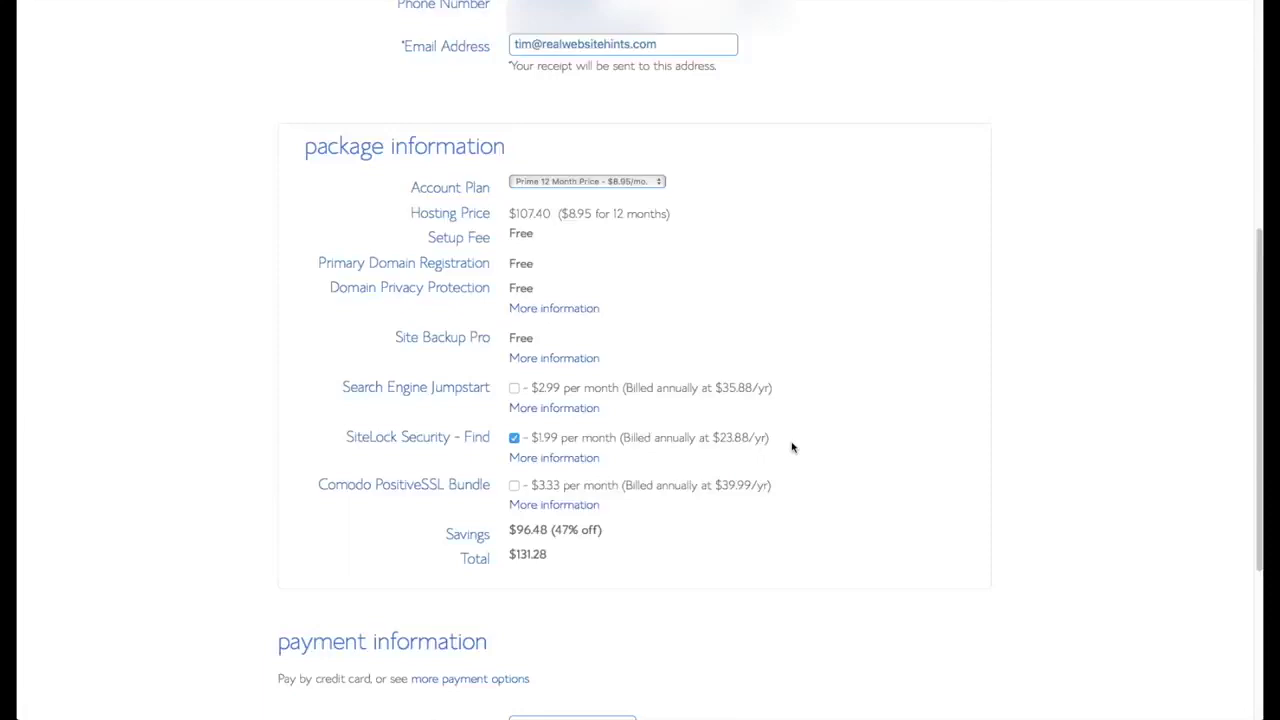
scroll(791, 446, "down", 4)
left_click(580, 484)
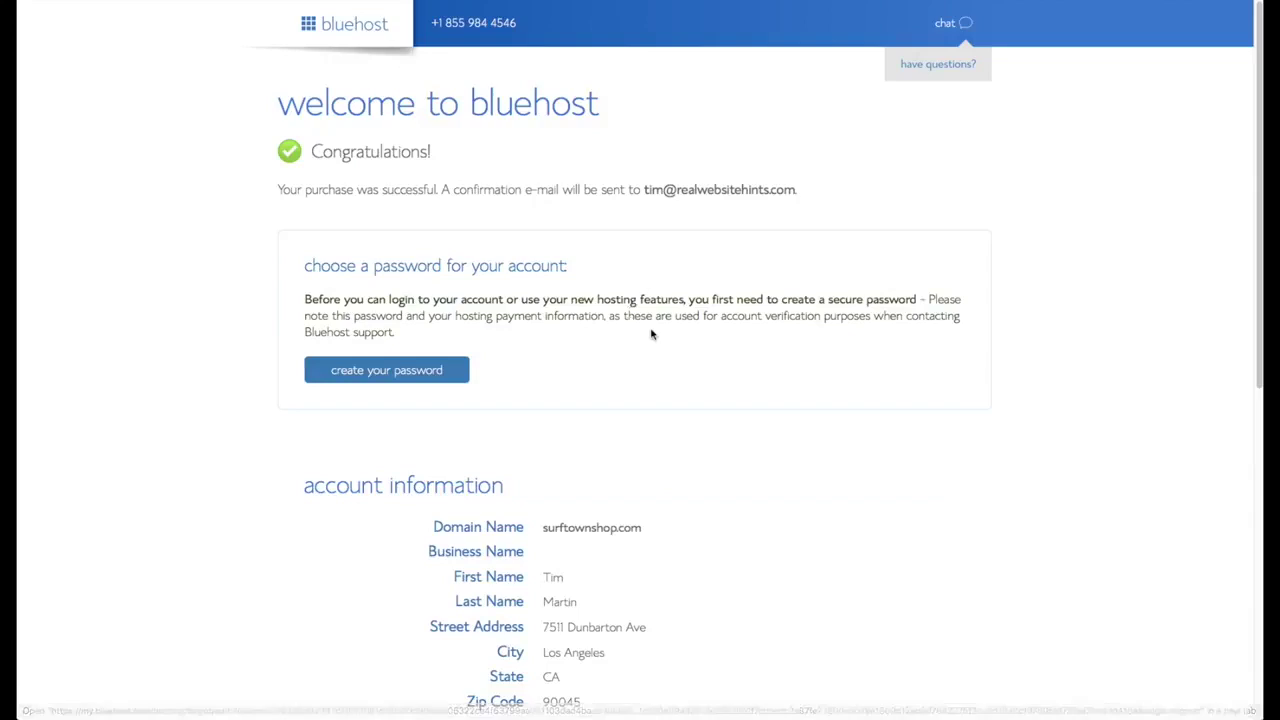
scroll(652, 333, "down", 2)
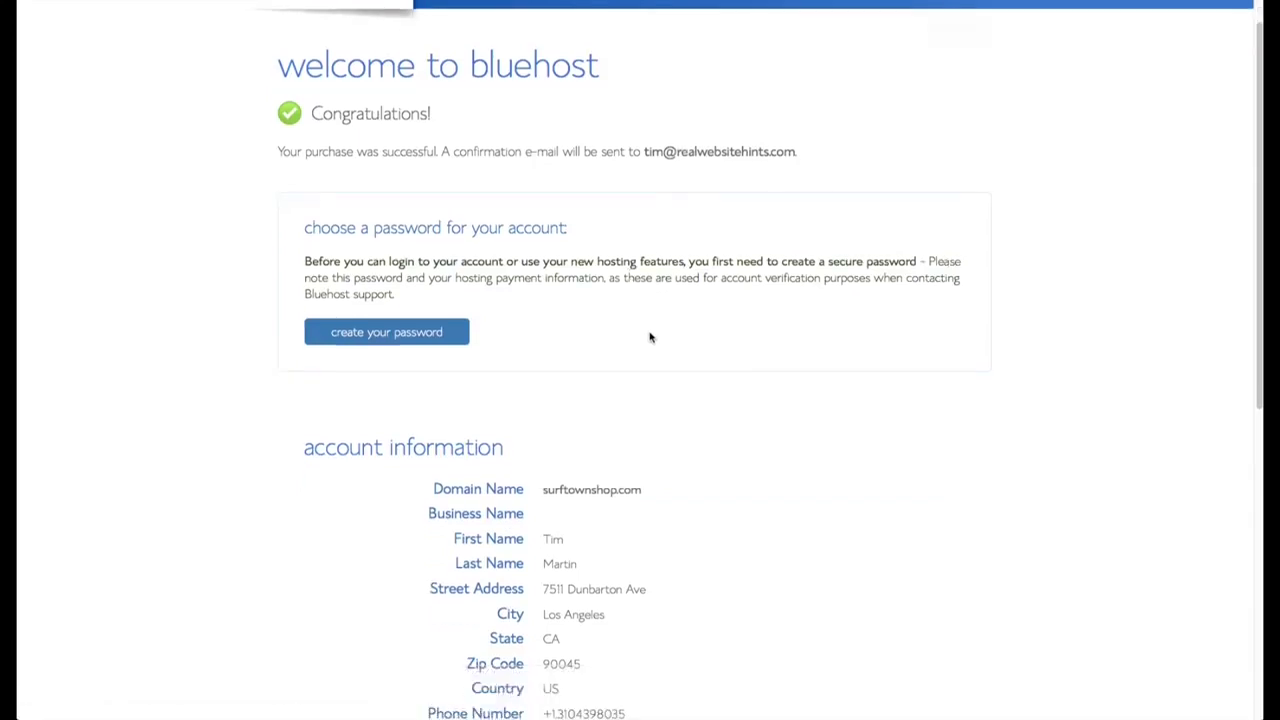
- Create a LastPass-generated account password, confirm it, accept the terms and submit
left_click(418, 323)
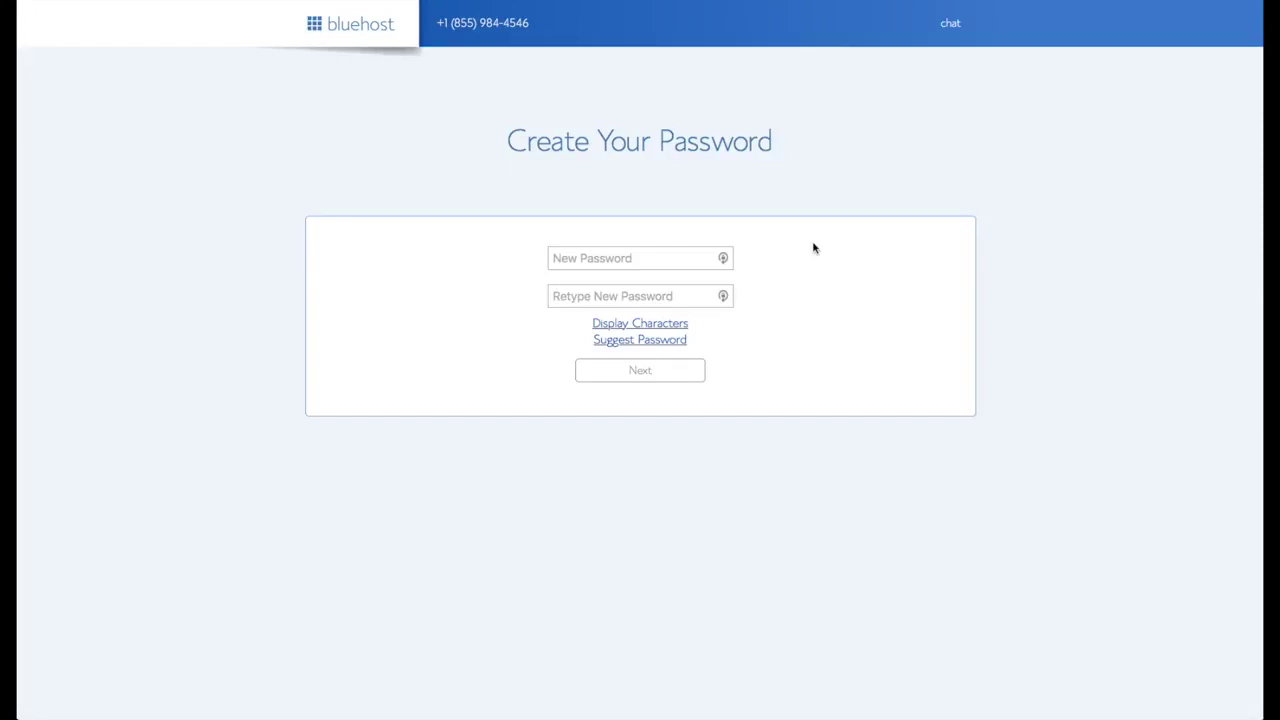
left_click(725, 259)
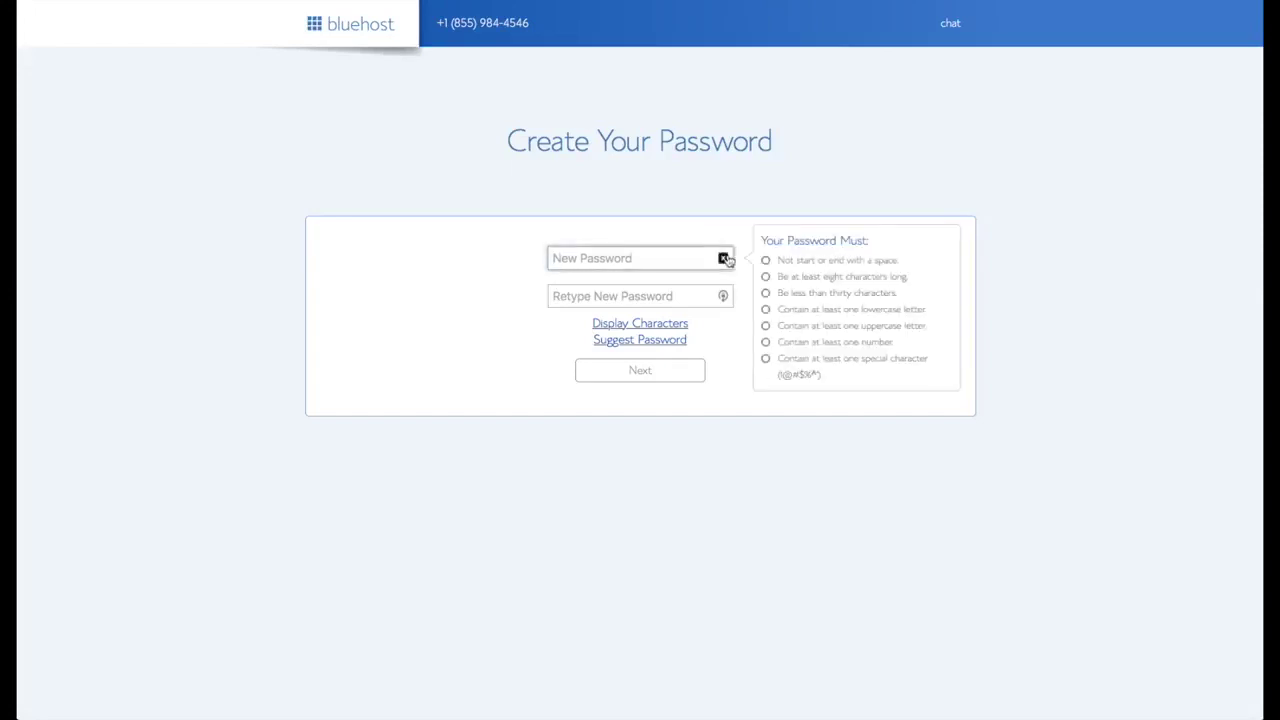
left_click(725, 259)
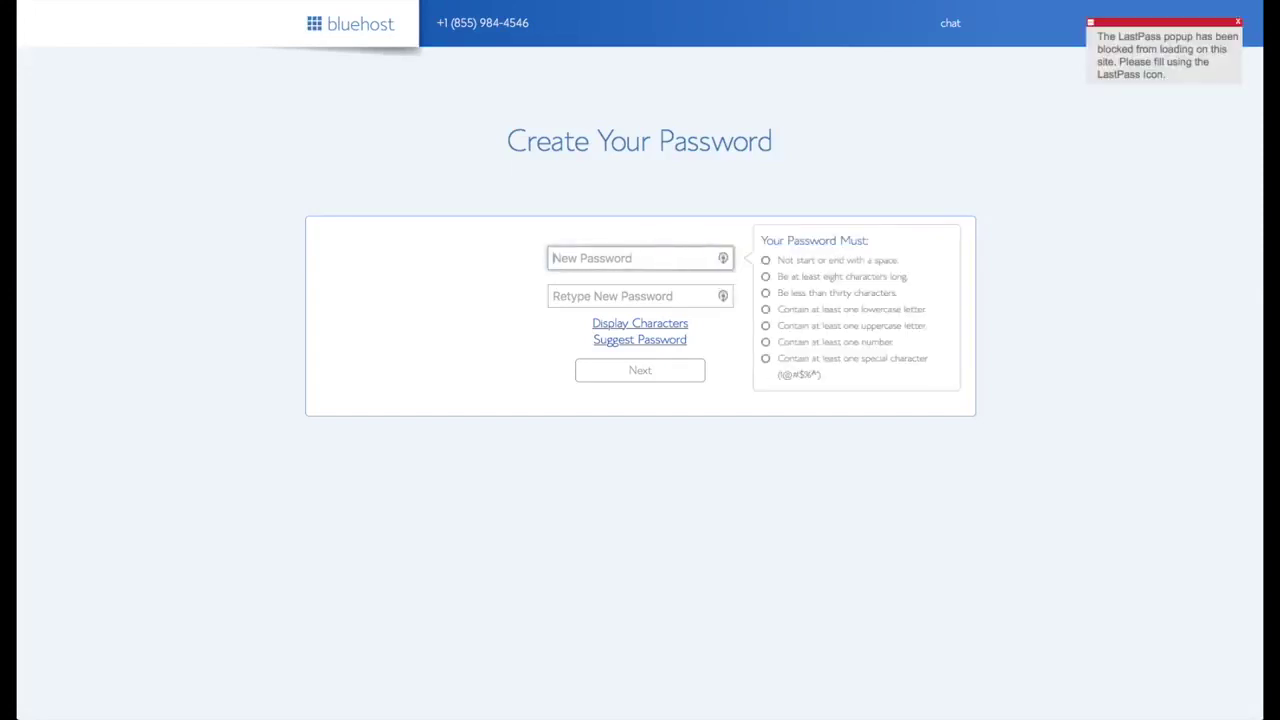
left_click(450, 171)
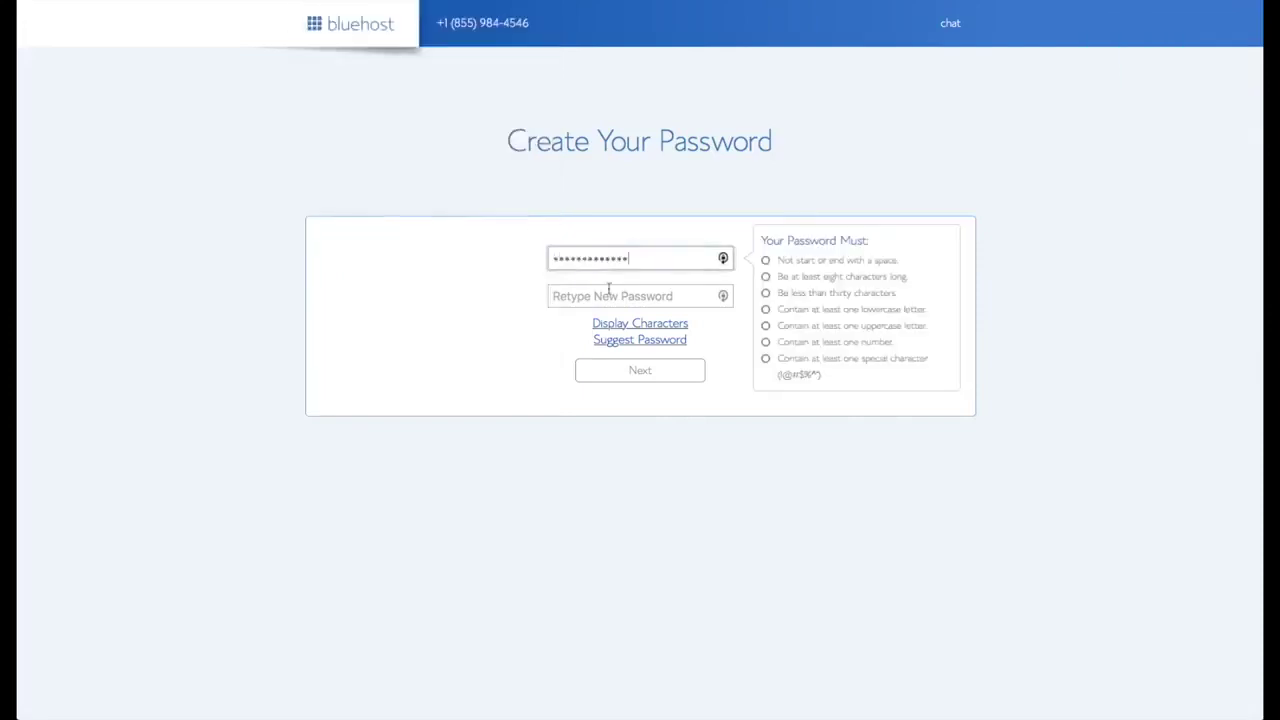
left_click(608, 292)
key("ctrl+v")
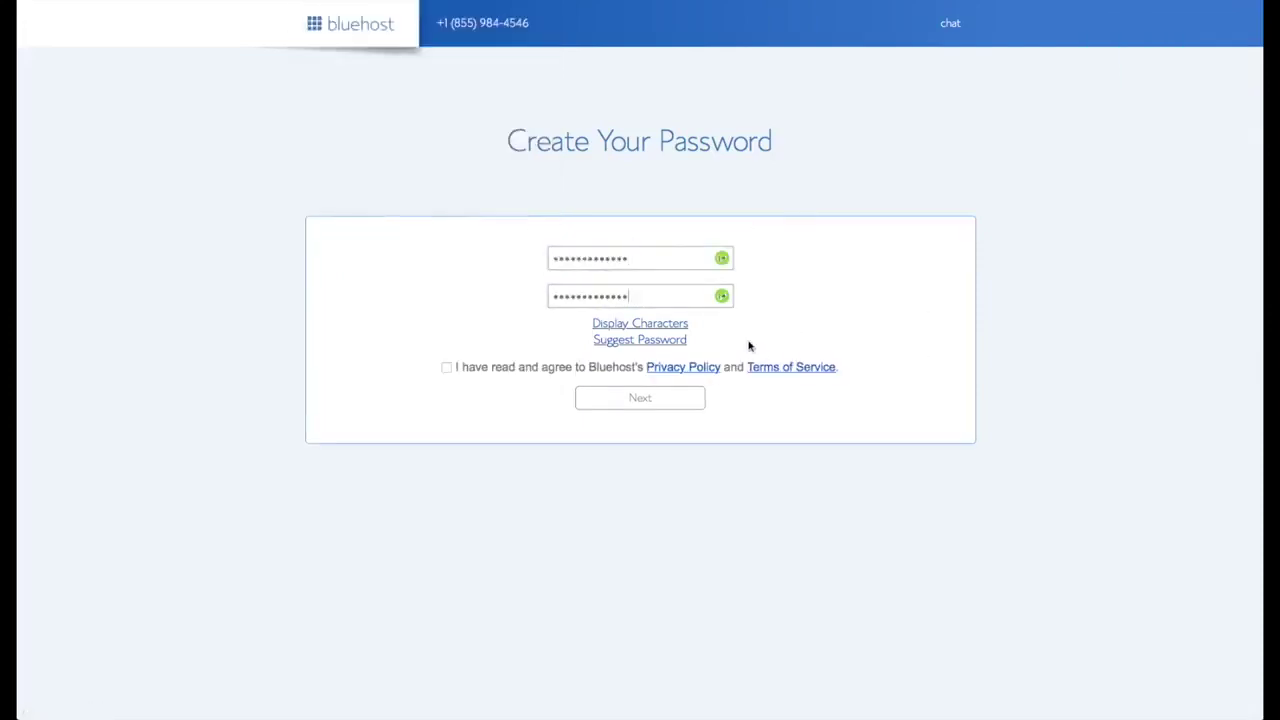
left_click(446, 367)
left_click(638, 400)
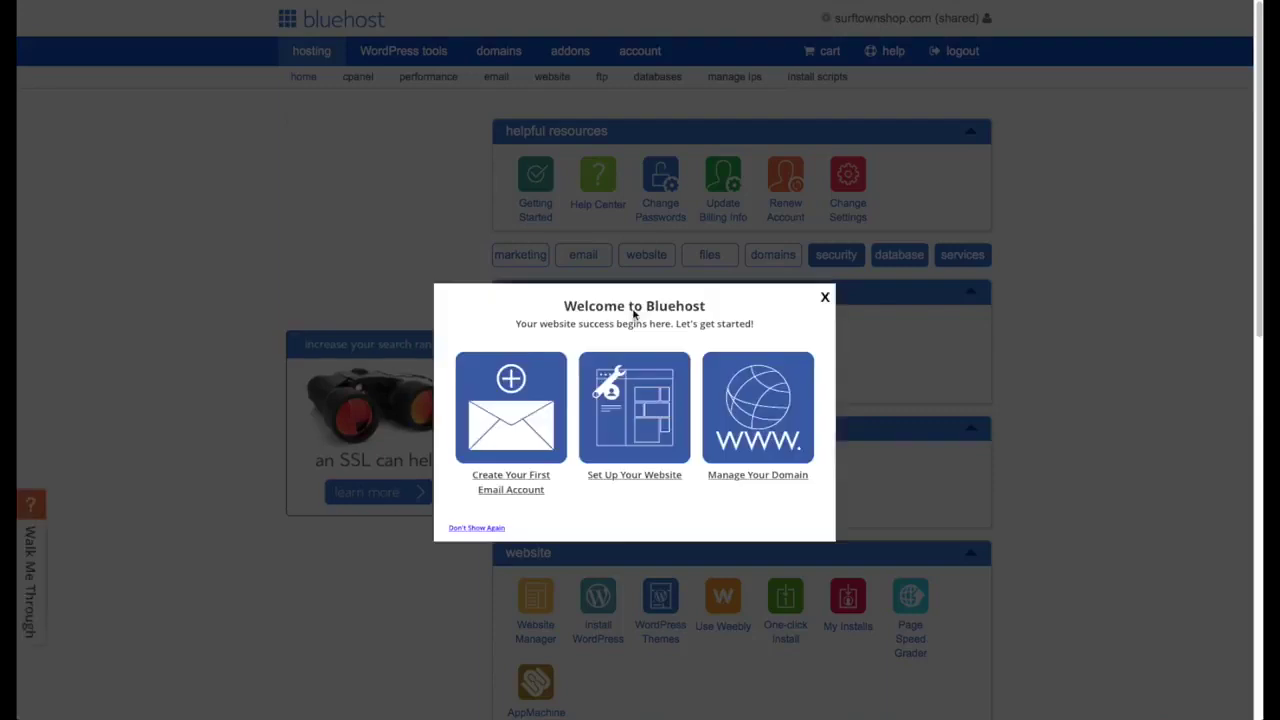
- Close the Welcome to Bluehost popup and choose Install WordPress in the website section
left_click(824, 296)
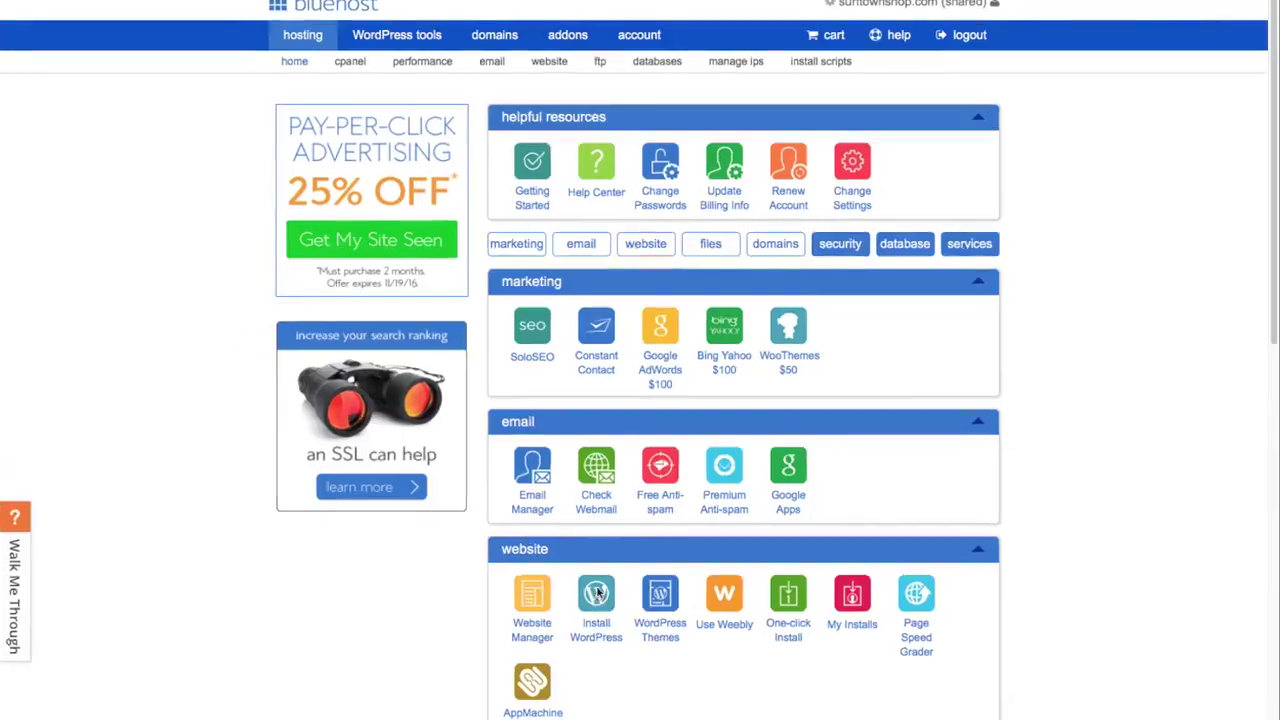
left_click(596, 594)
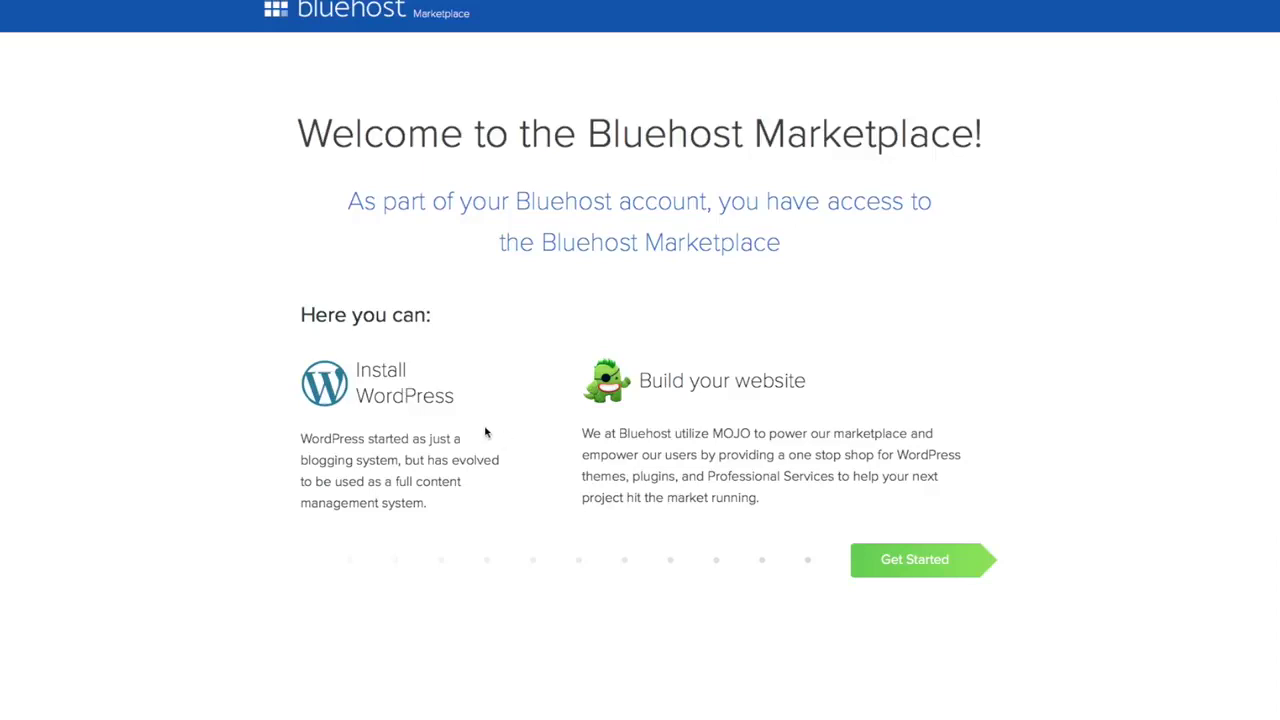
left_click(920, 560)
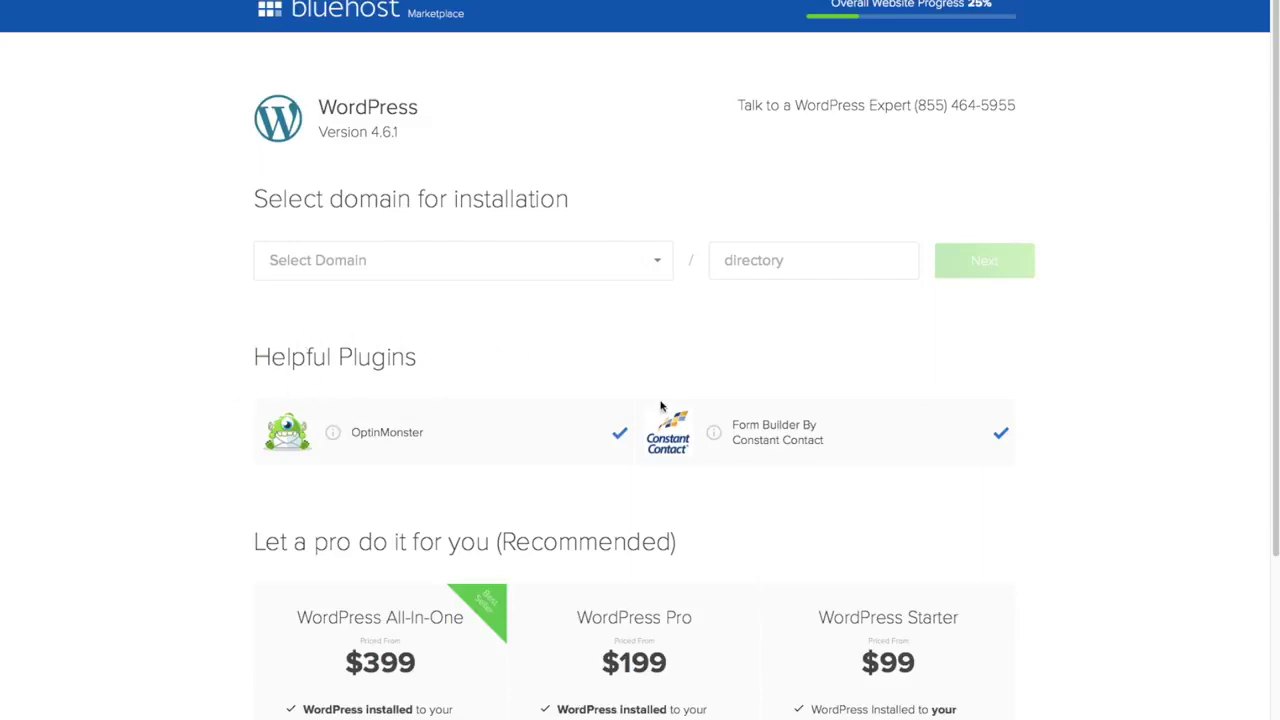
left_click(620, 432)
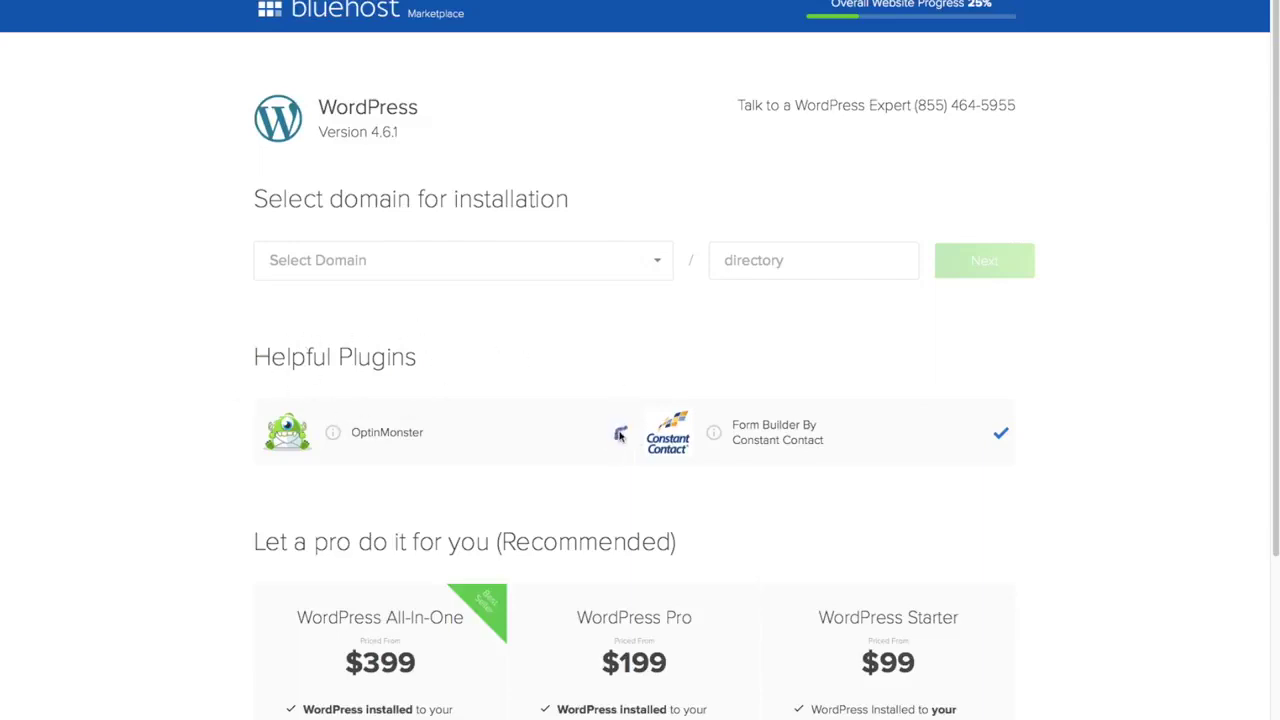
left_click(1003, 434)
left_click(660, 264)
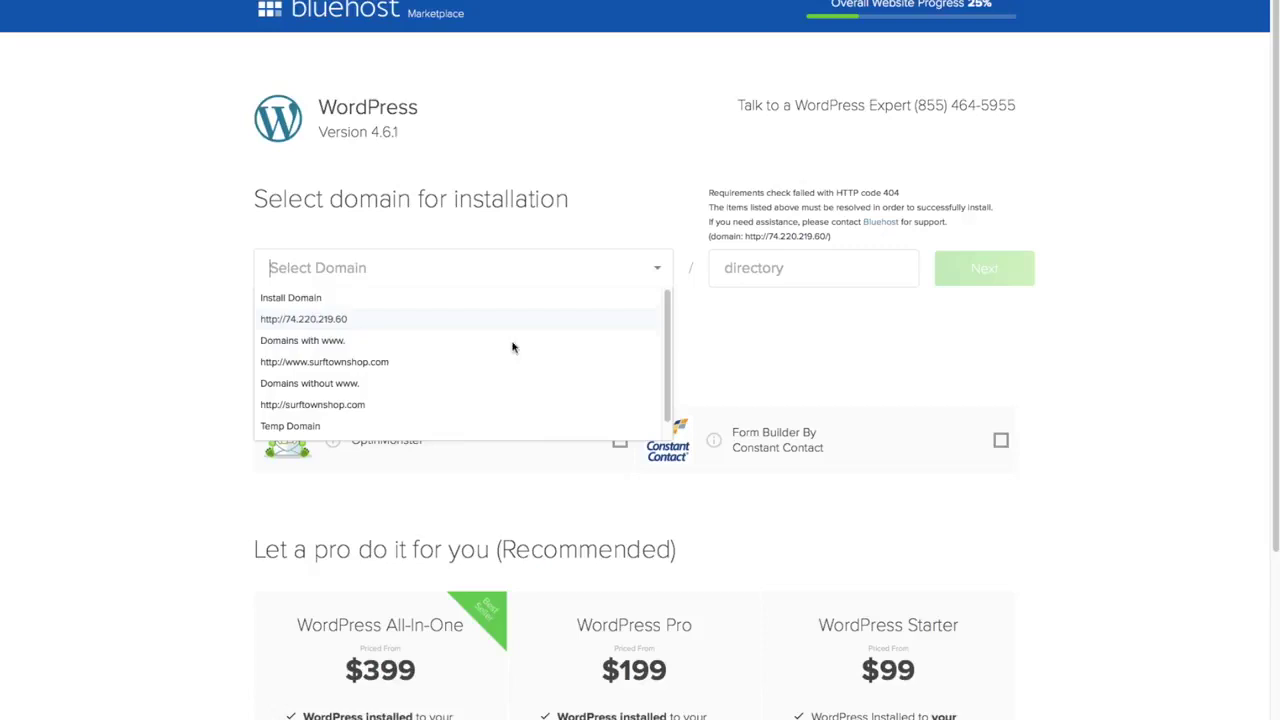
left_click(407, 374)
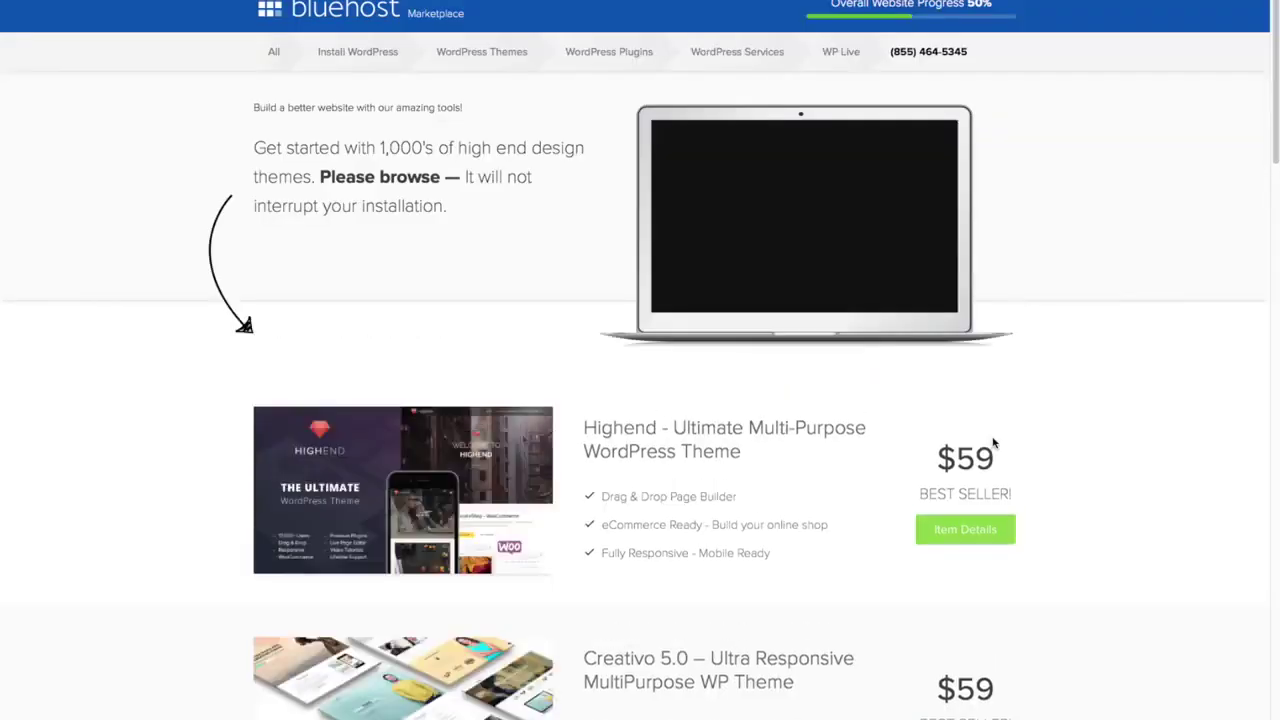
scroll(993, 442, "up", 2)
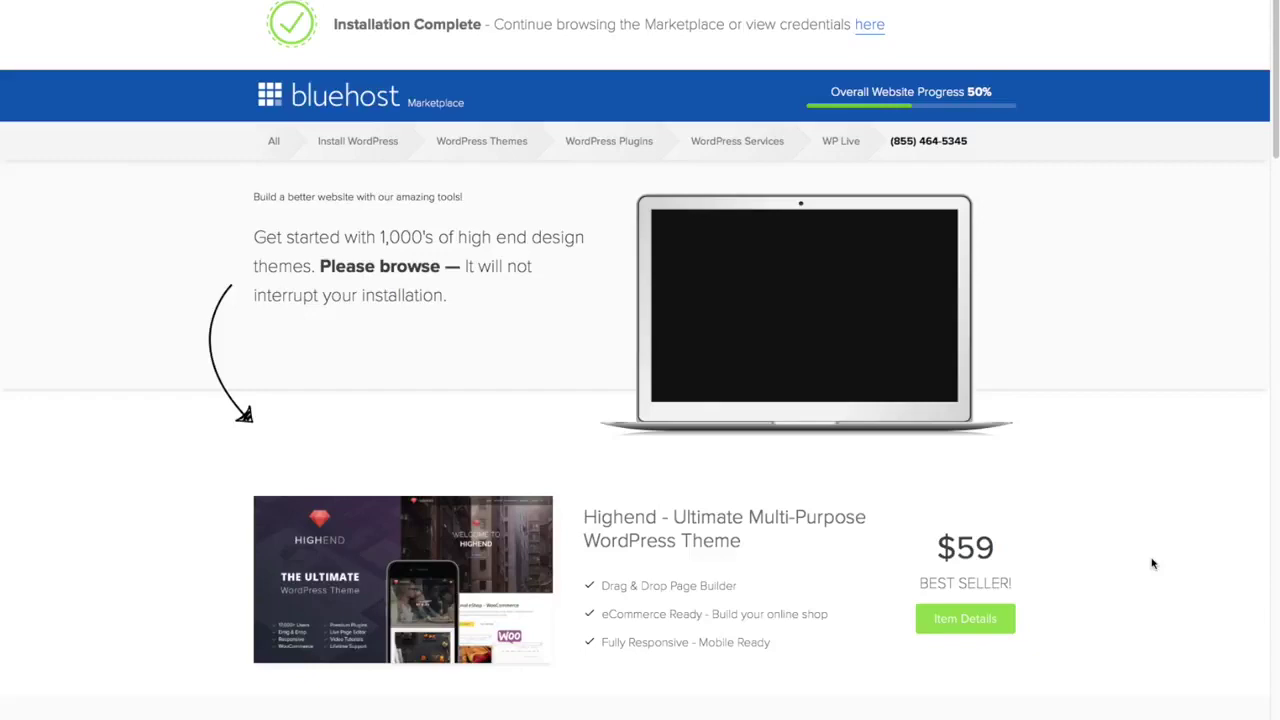
scroll(1152, 563, "down", 5)
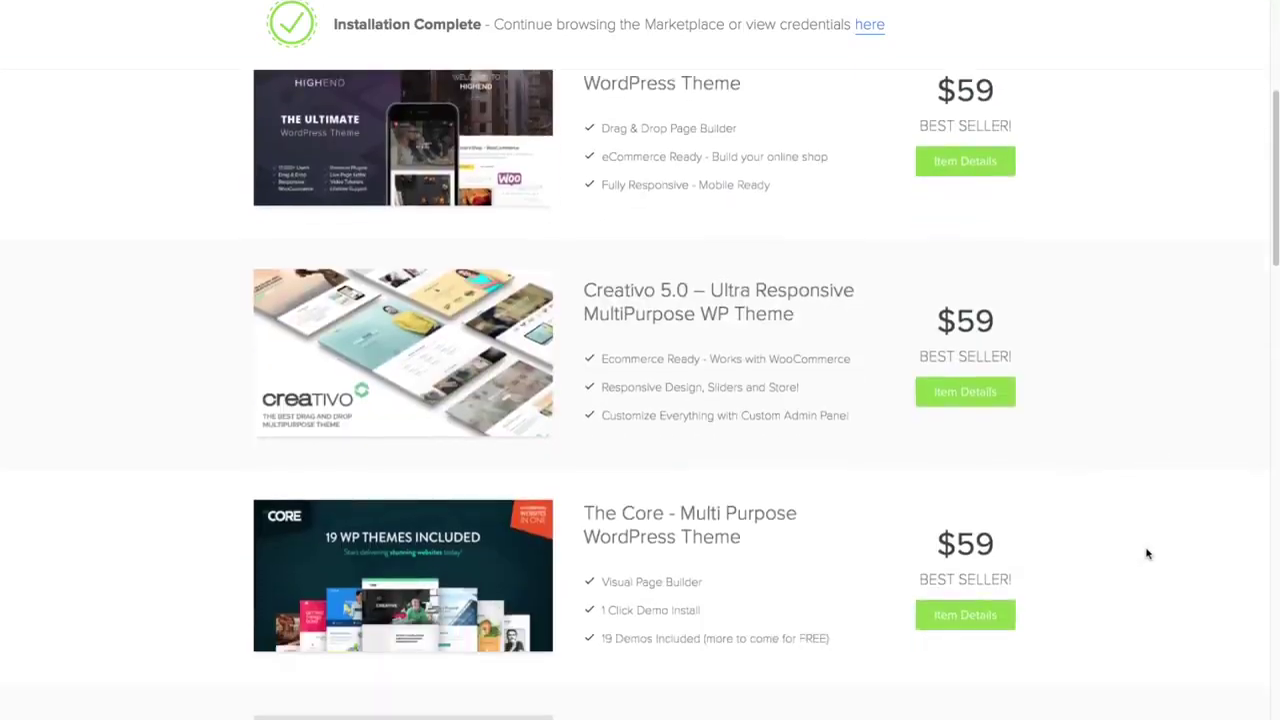
scroll(1147, 553, "down", 2)
scroll(1147, 552, "up", 6)
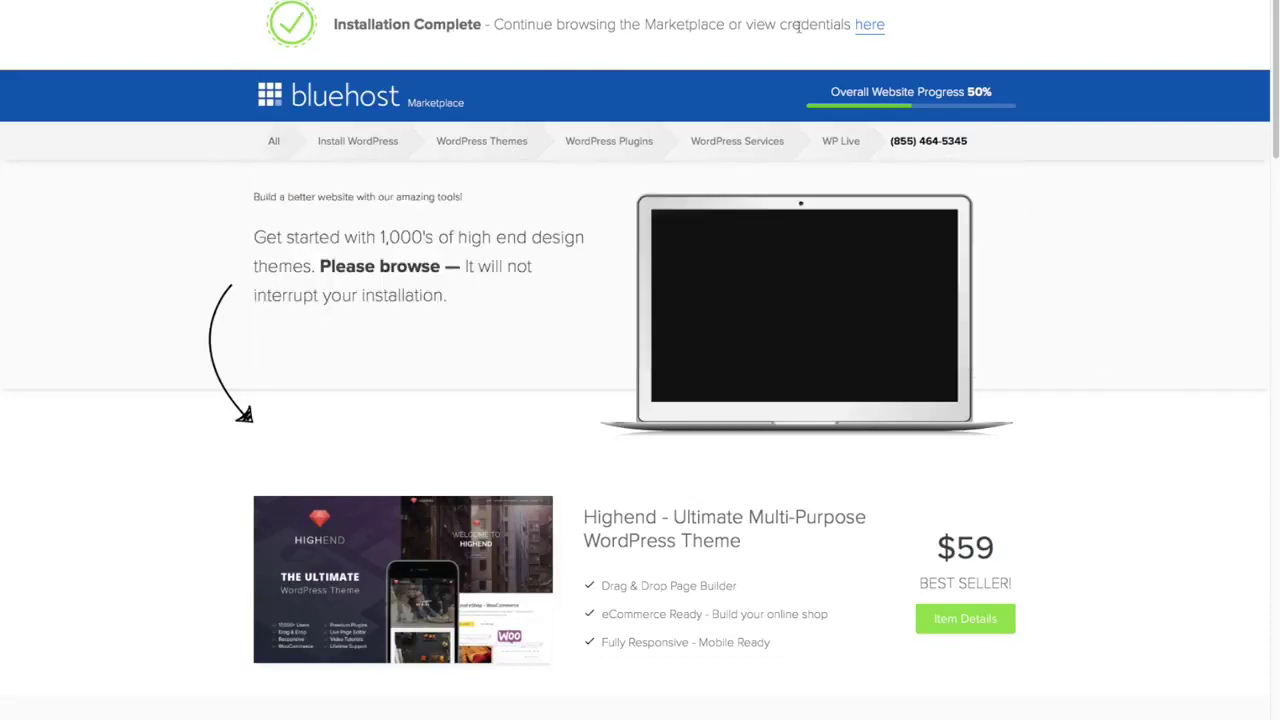
- Follow the 'here' link in the Installation Complete bar to view the admin login details
left_click(870, 27)
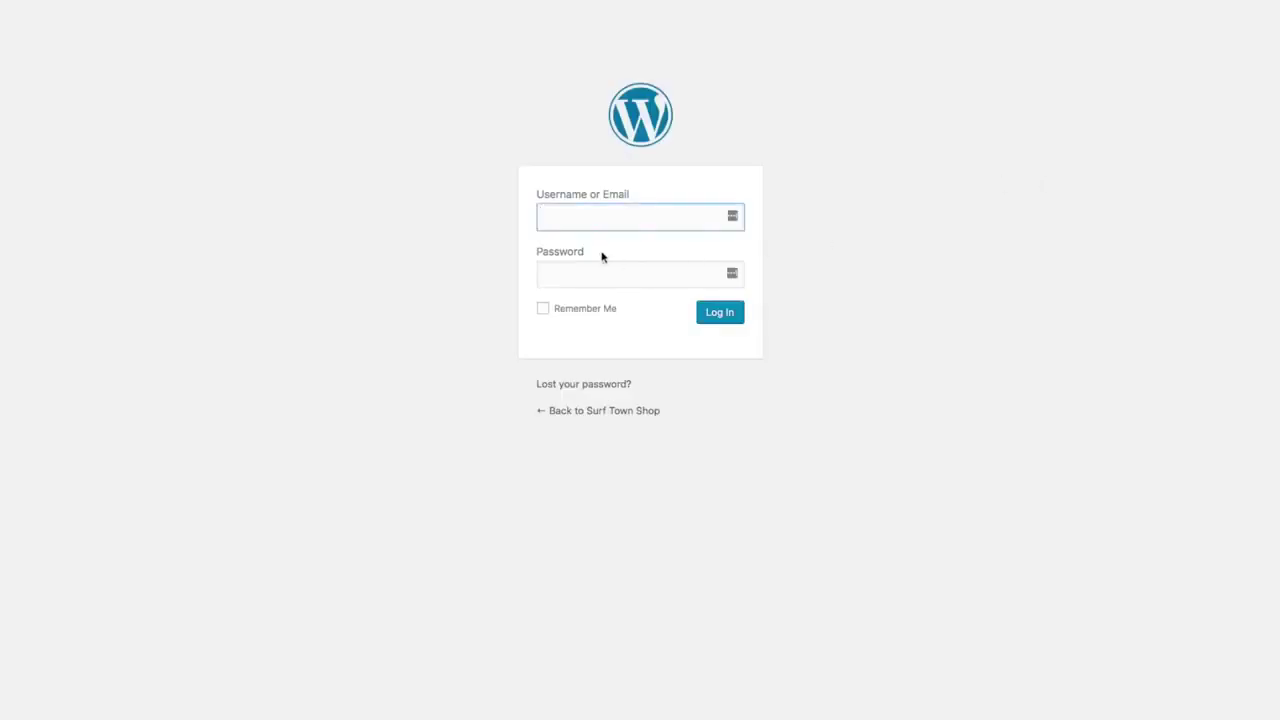
- Log in to the WordPress admin with the installation's username and password
type("timsurftown")
key("Tab")
type("************")
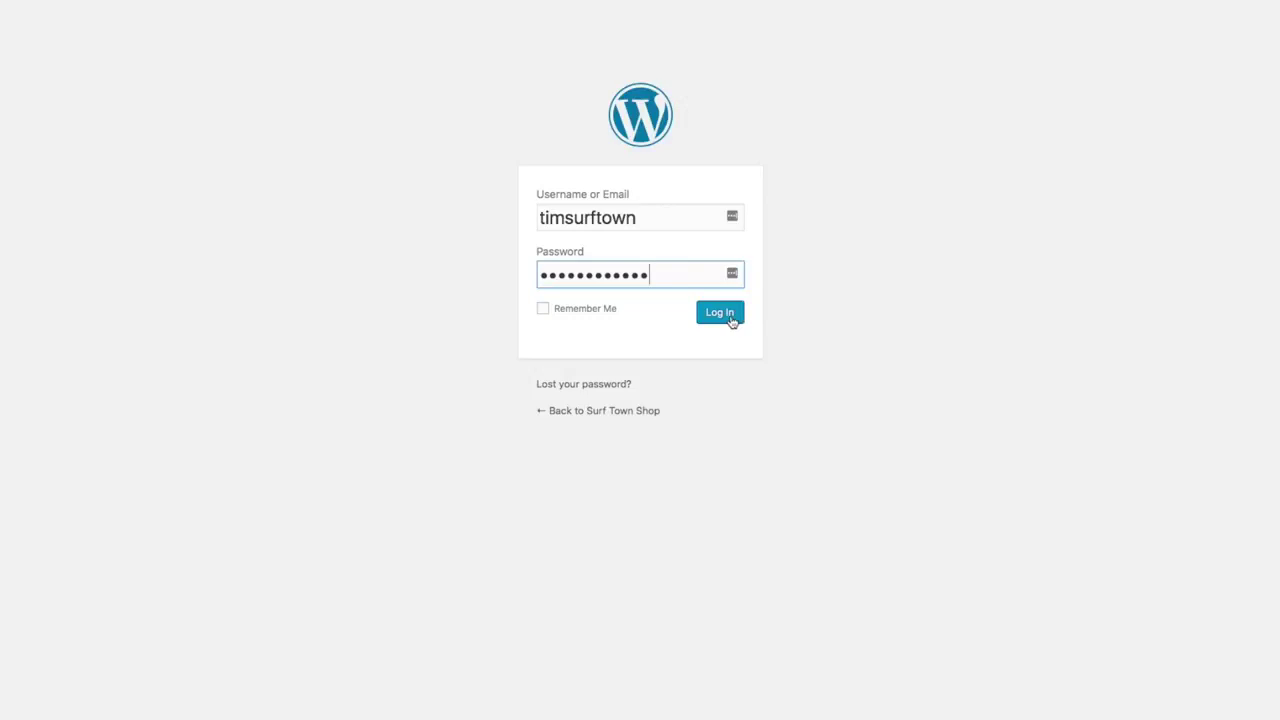
left_click(731, 320)
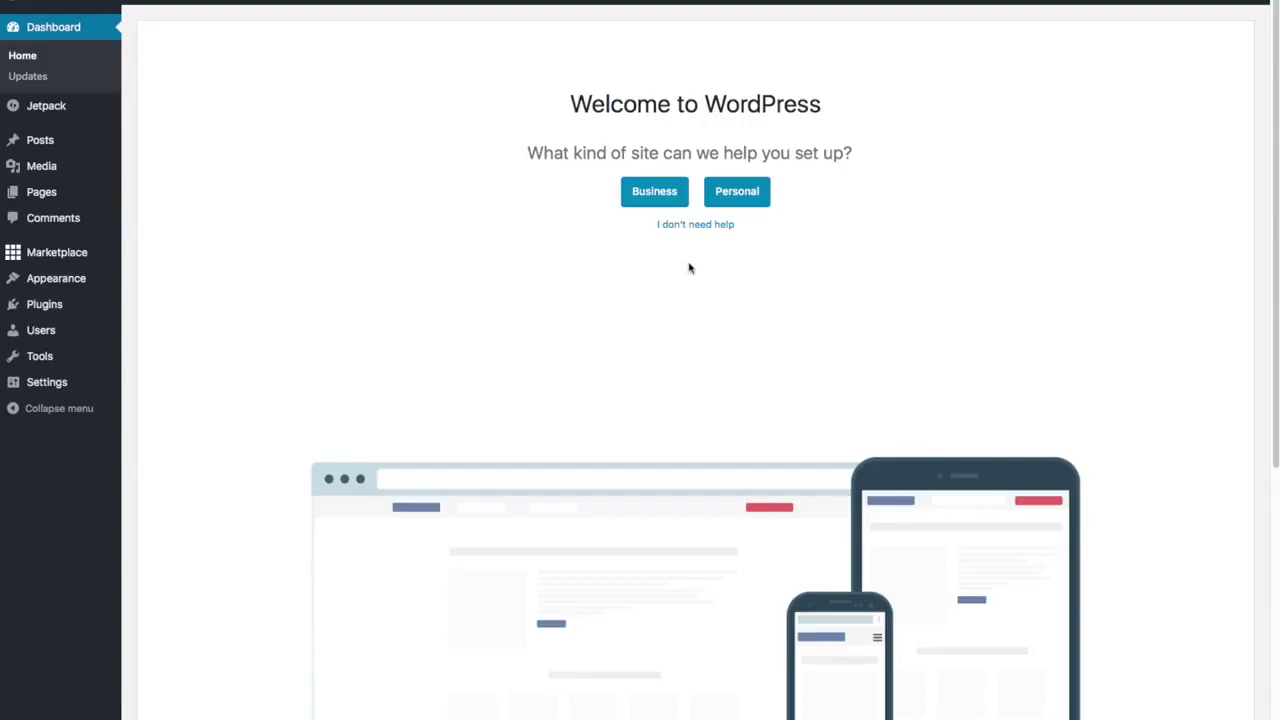
- Skip the guided setup with 'I don't need help' and dismiss the WP Live promo banner
left_click(698, 228)
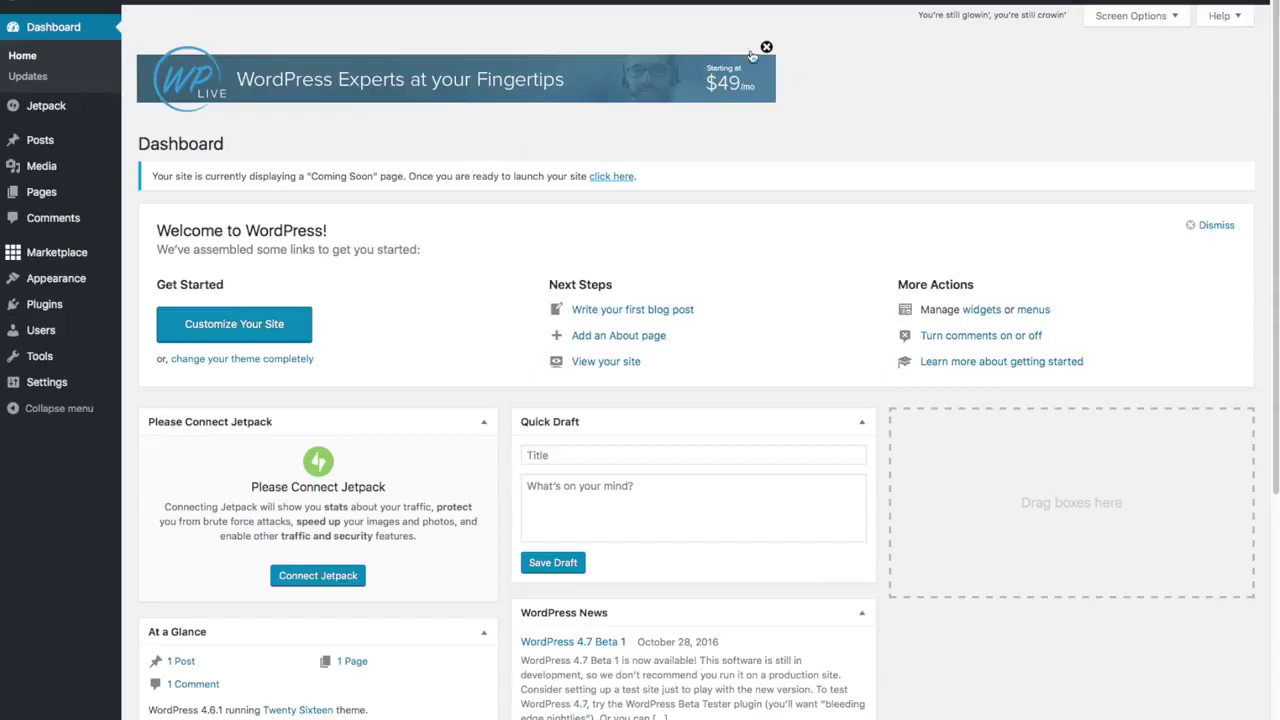
left_click(766, 47)
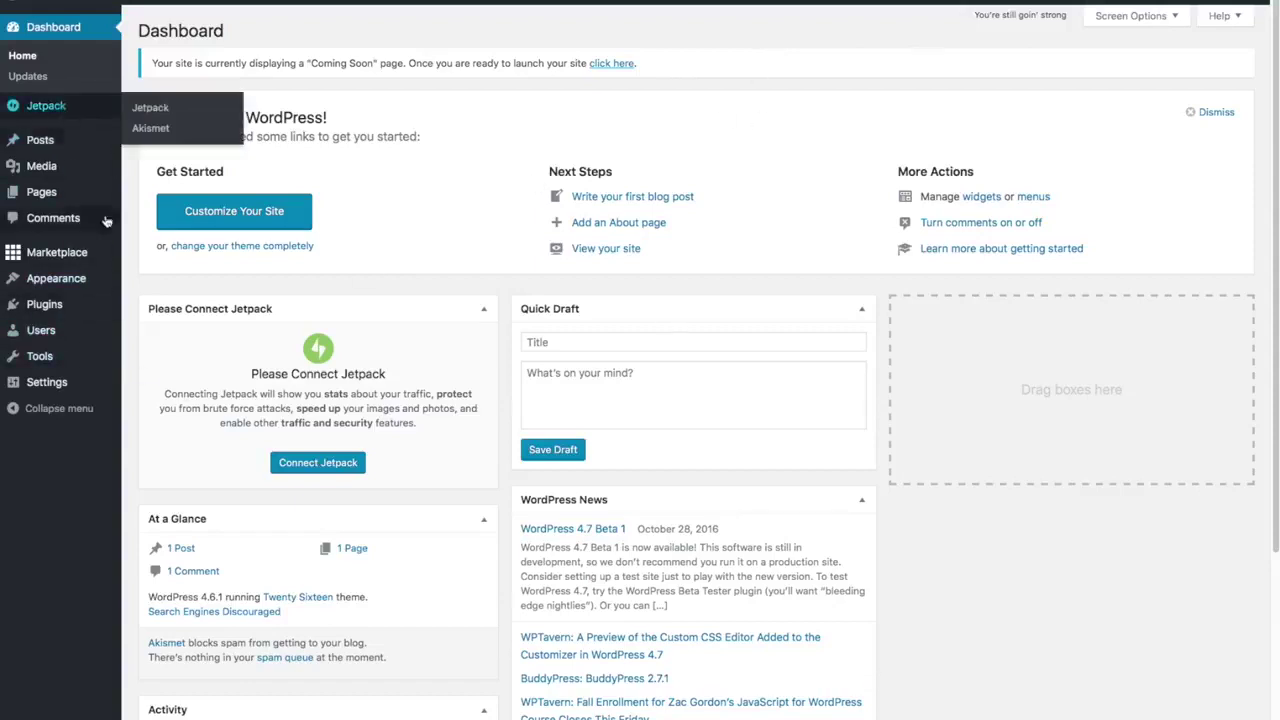
mouse_move(60, 262)
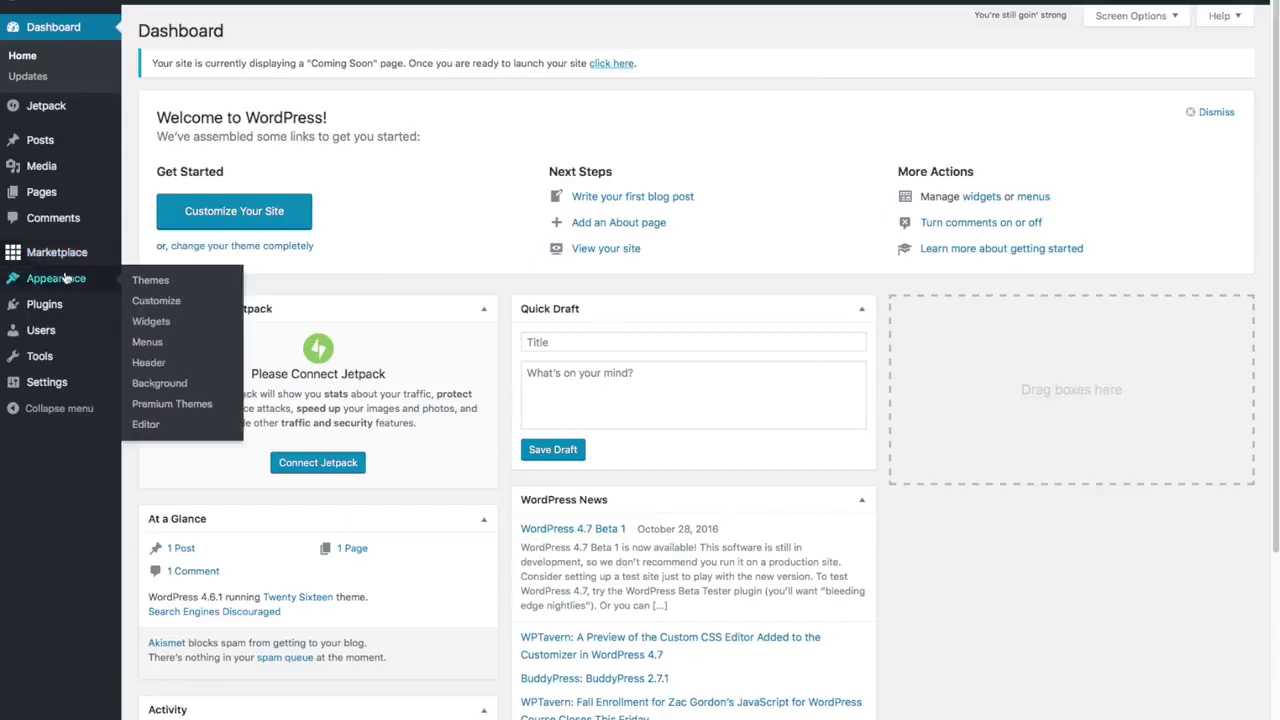
mouse_move(72, 305)
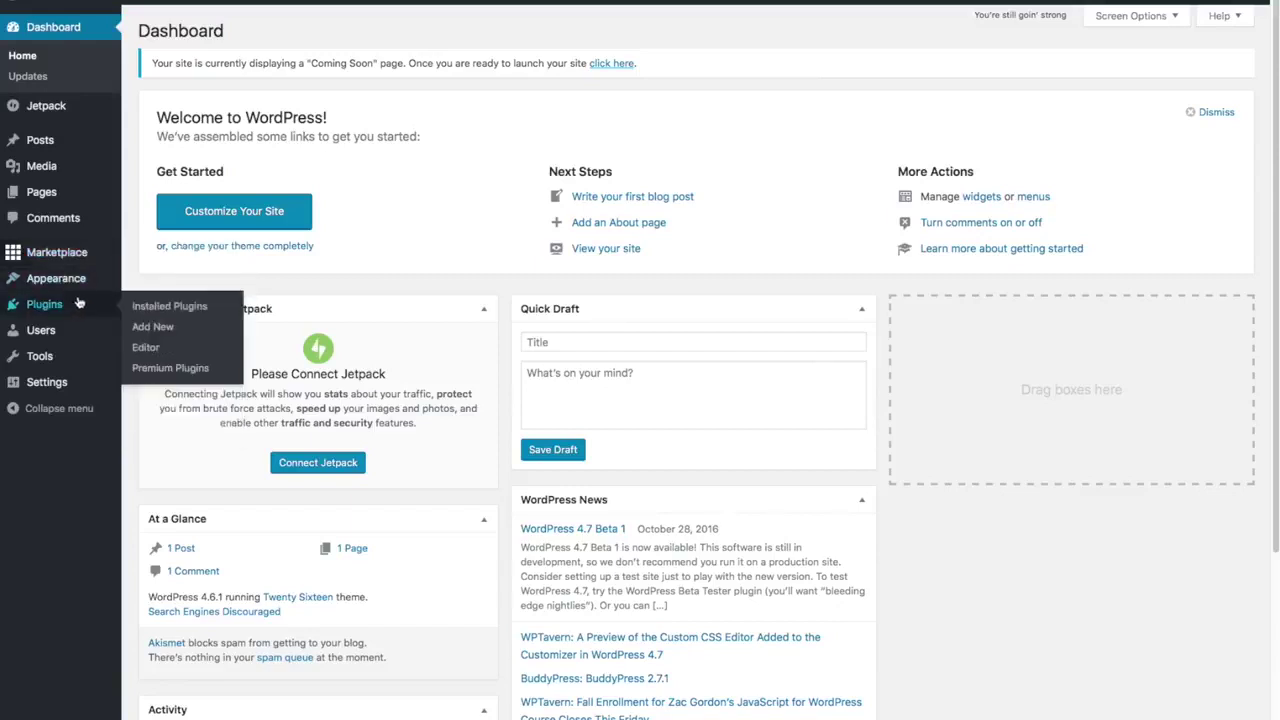
- In Installed Plugins, tick the Hello Dolly and MOJO Marketplace checkboxes
left_click(153, 306)
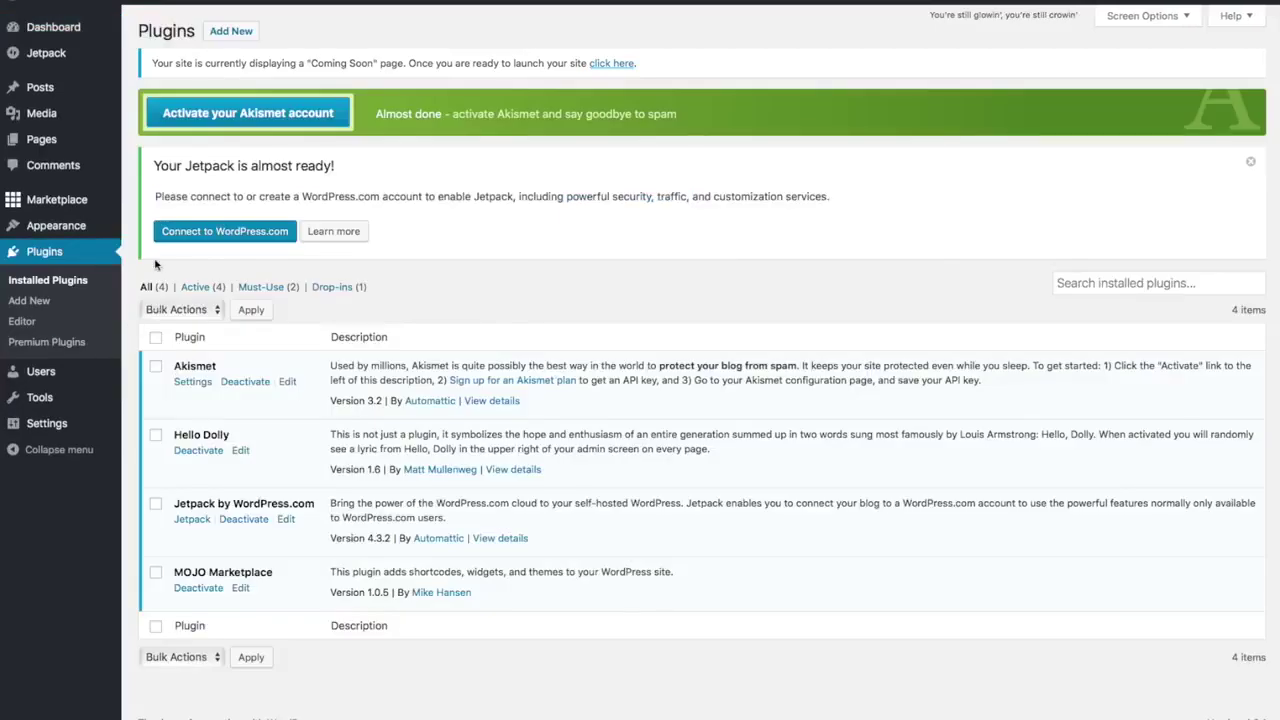
left_click(156, 434)
left_click(156, 575)
- Deactivate Hello Dolly and MOJO Marketplace with the Deactivate bulk action
left_click(219, 313)
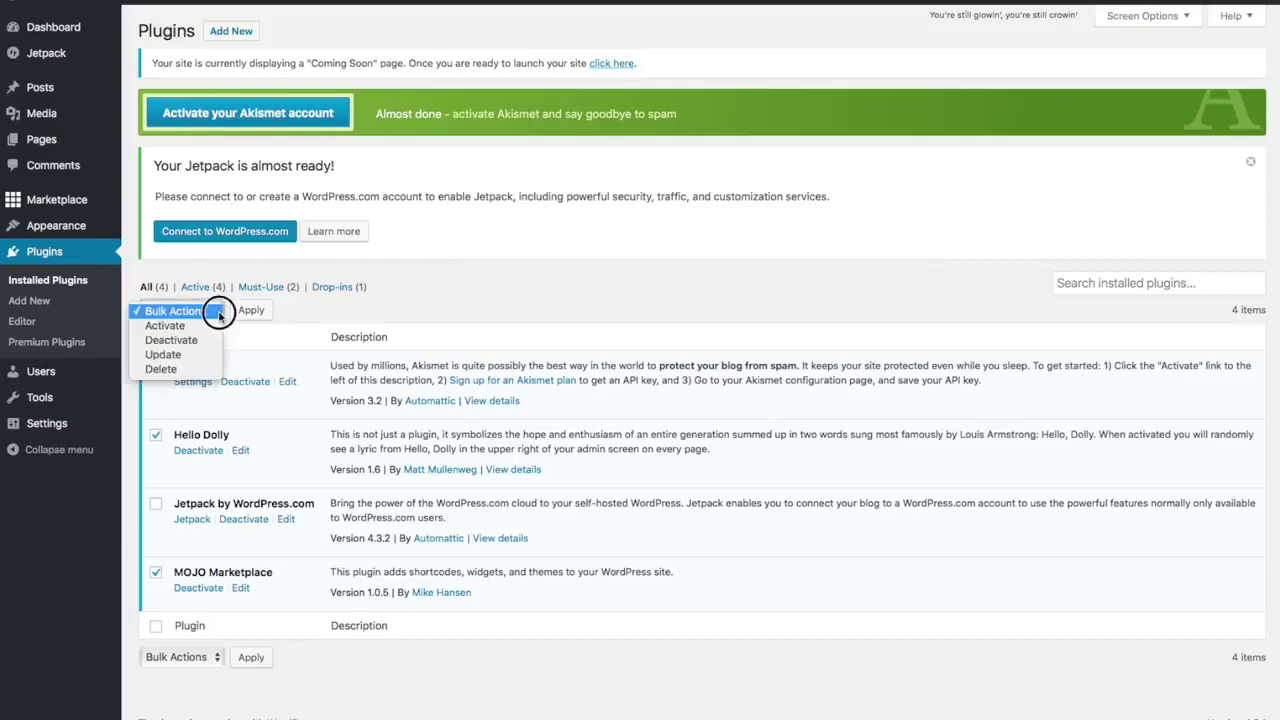
left_click(205, 340)
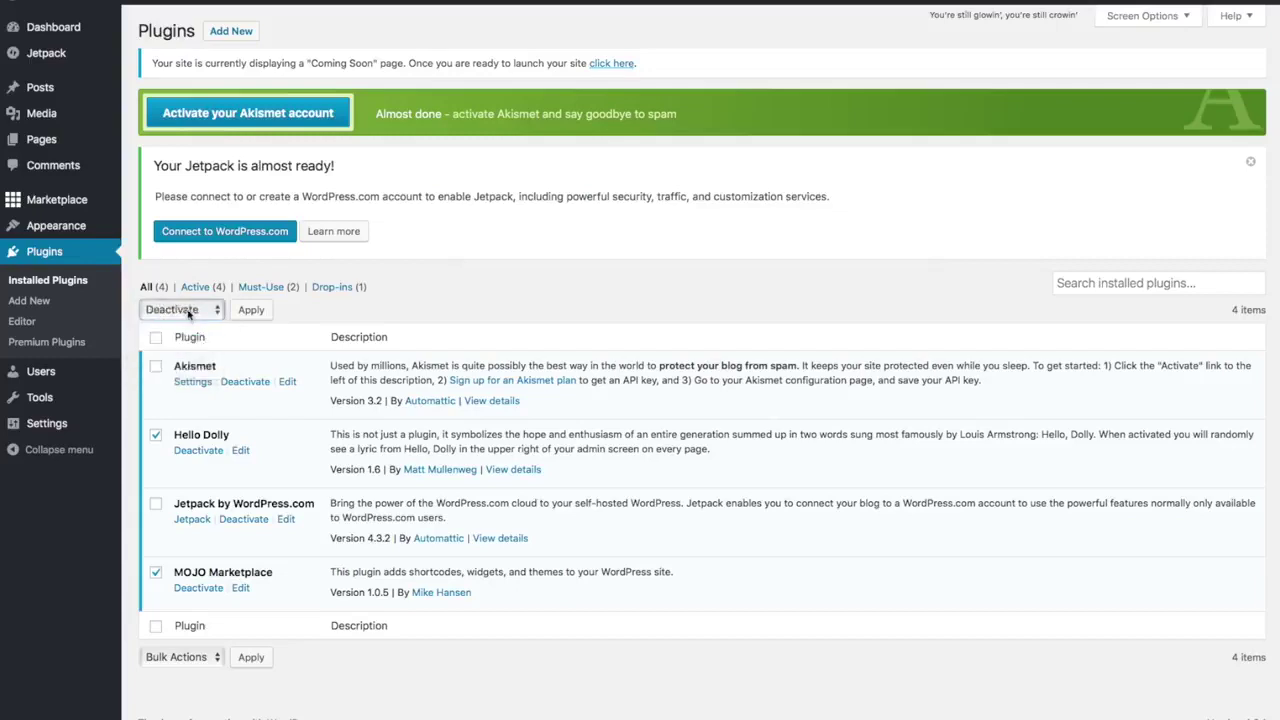
left_click(264, 310)
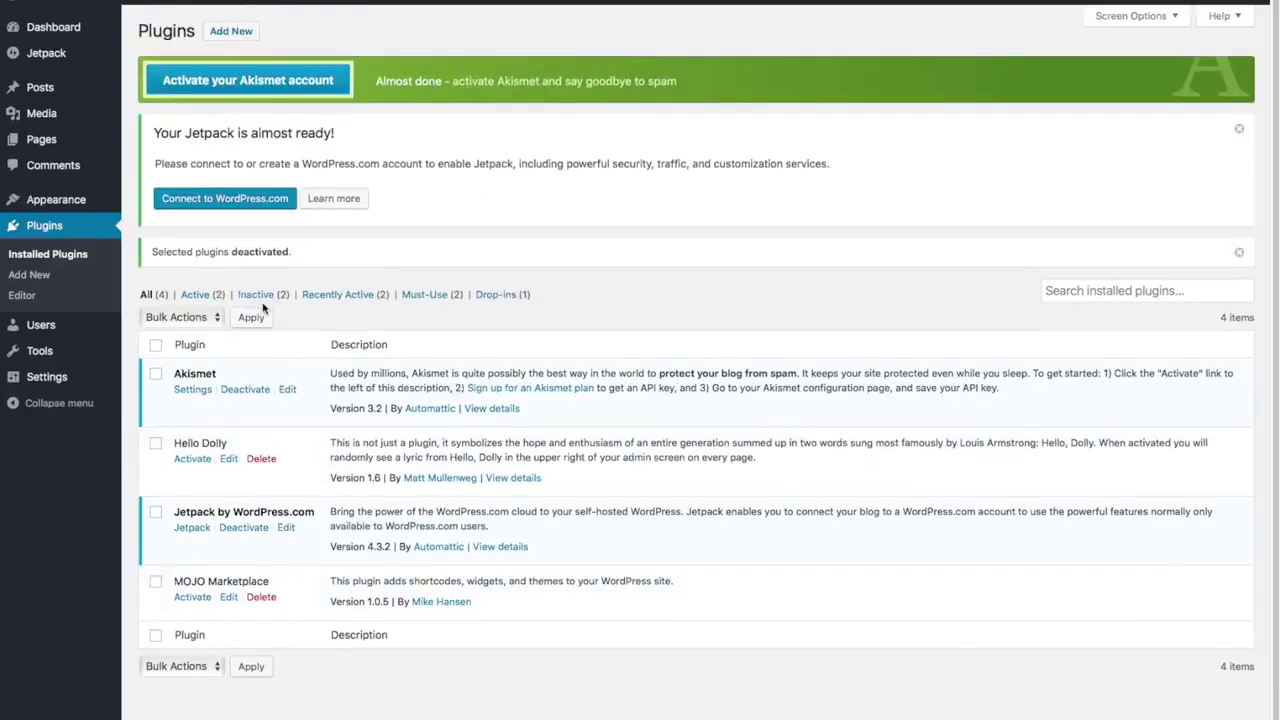
- Delete both deactivated plugins with the Delete bulk action, confirming removal of their data
left_click(155, 587)
left_click(212, 318)
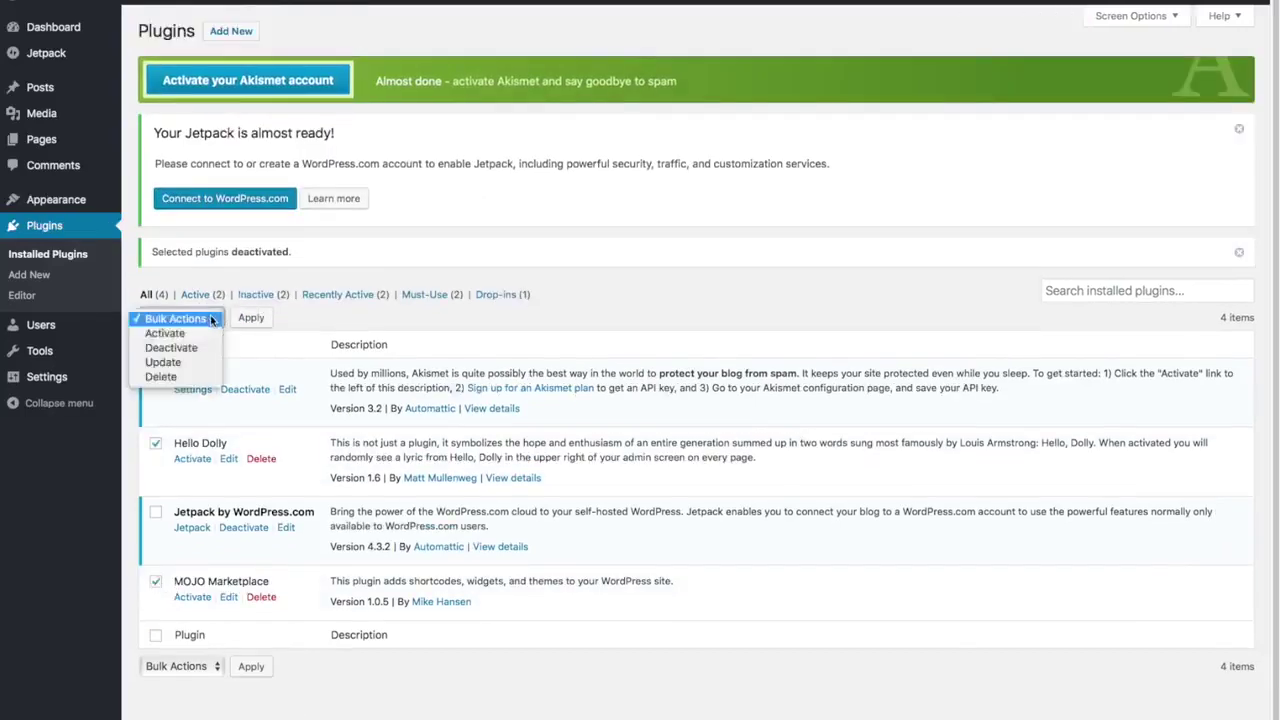
left_click(172, 376)
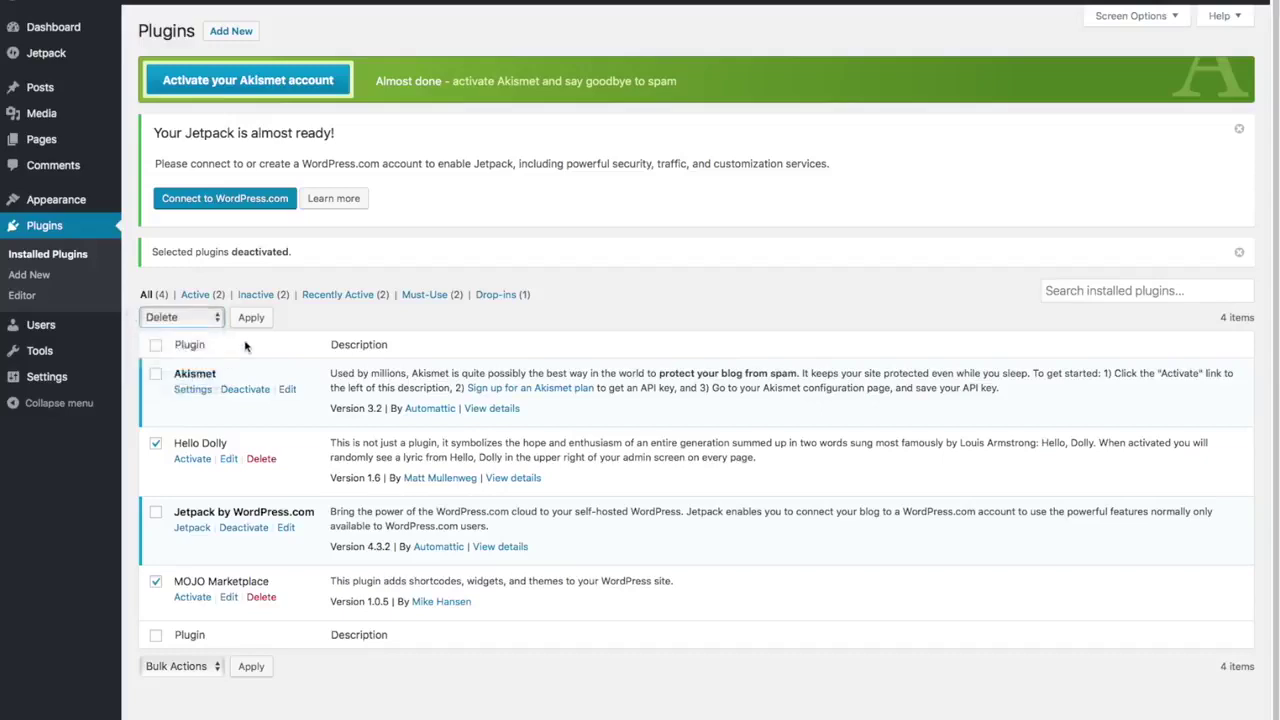
left_click(251, 318)
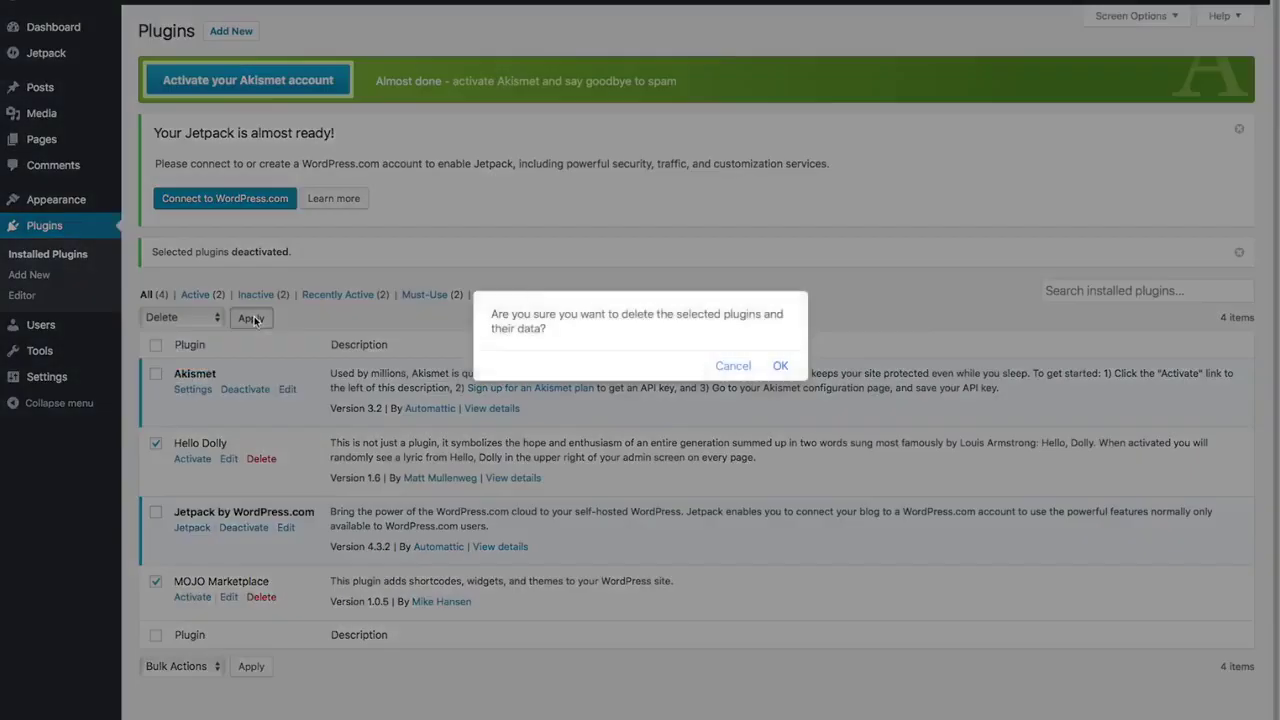
left_click(780, 365)
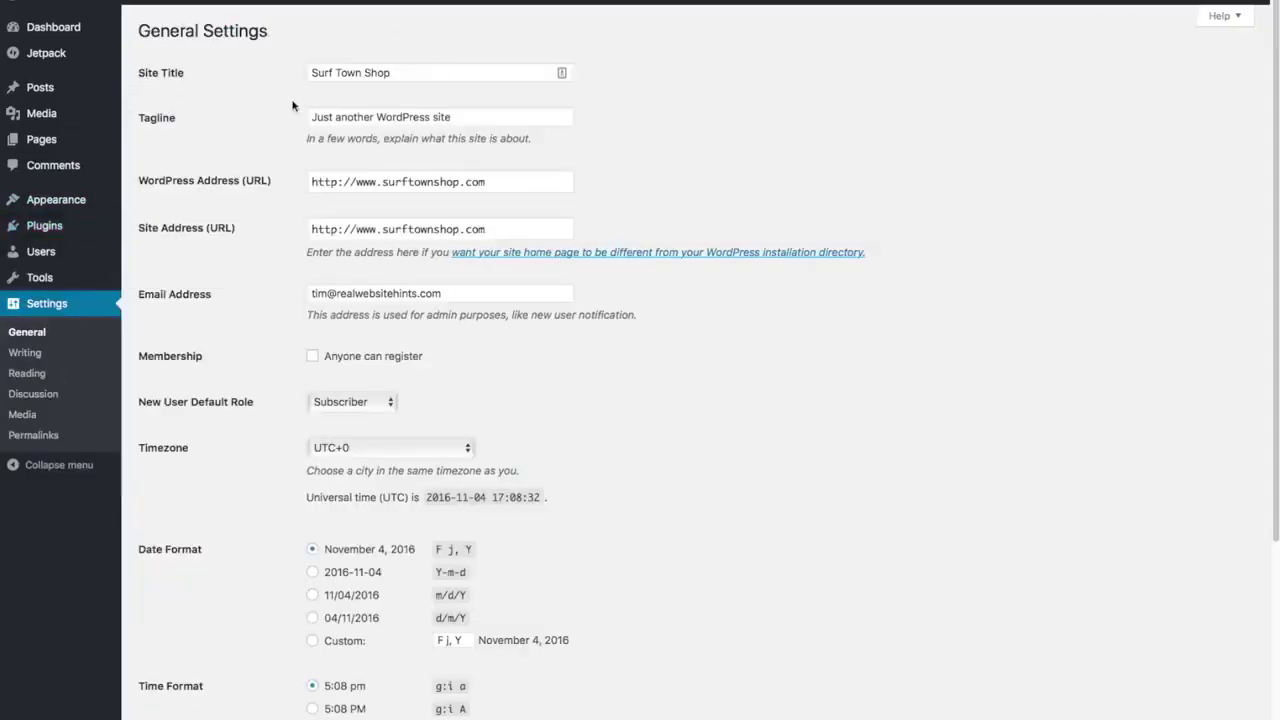
- Replace the old site tagline with 'Best Surfboard Shop in Surf Town'
left_click(466, 114)
triple_click(473, 116)
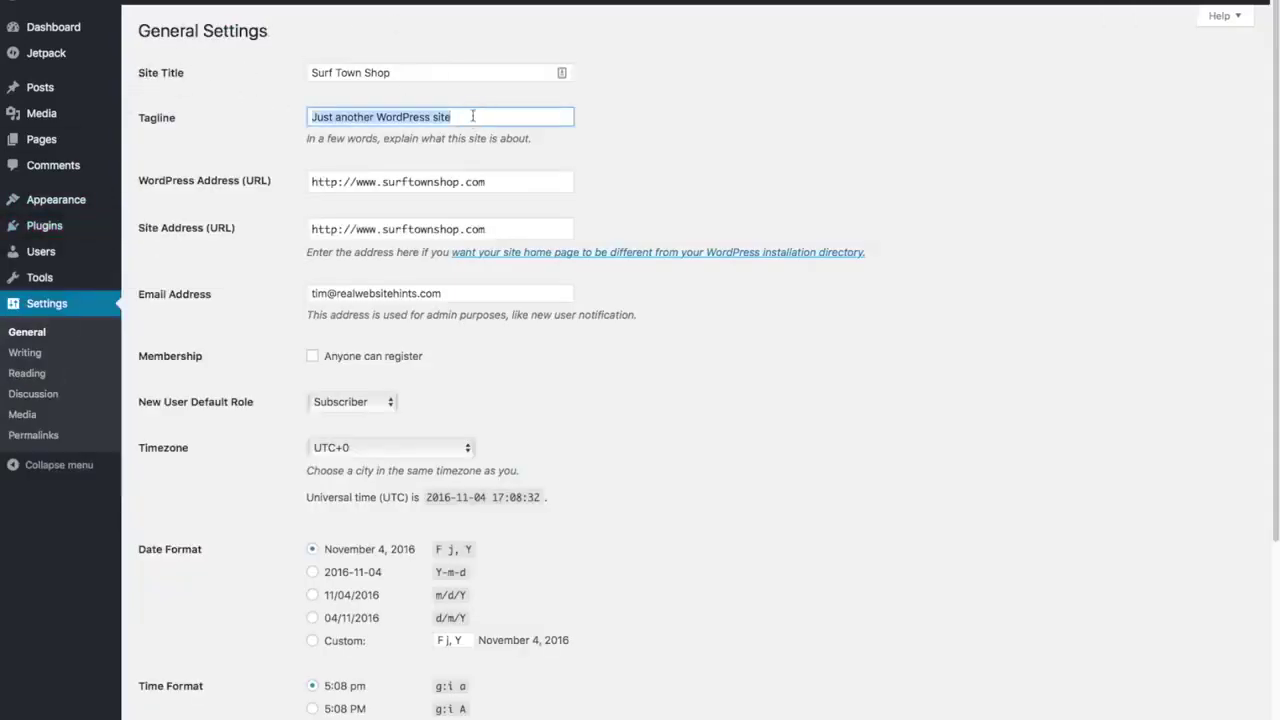
key("BackSpace")
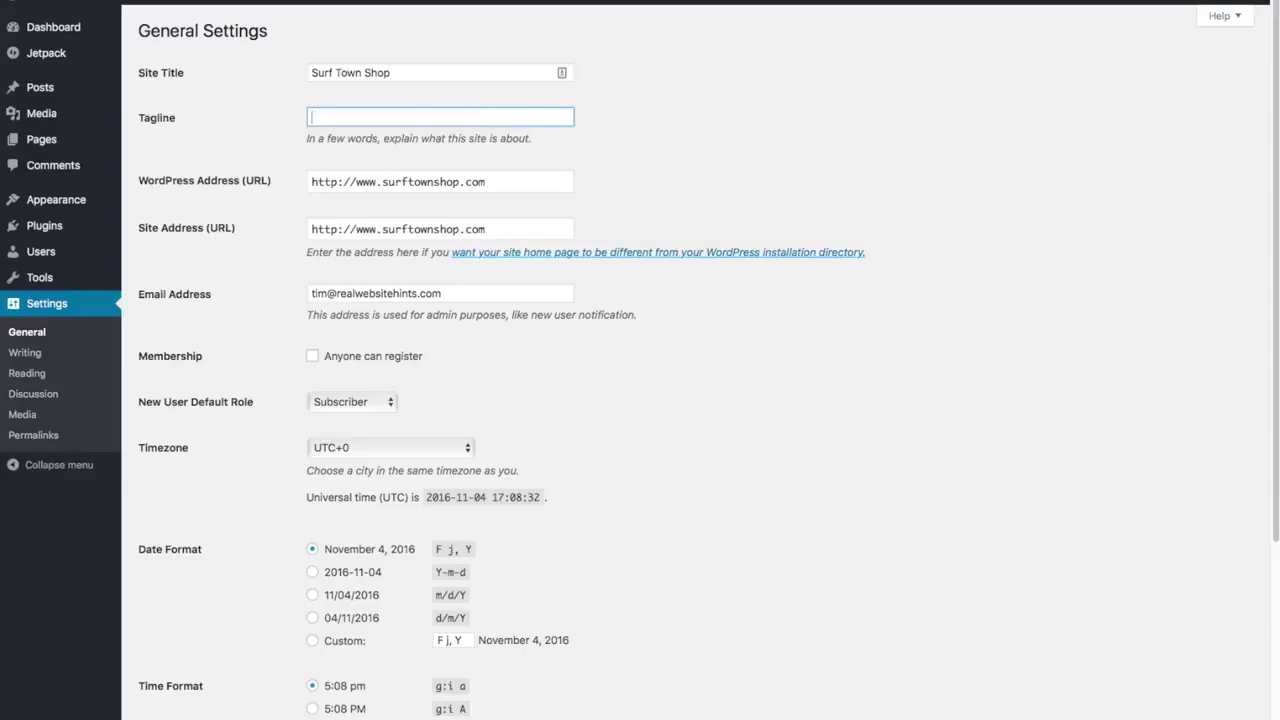
type("Best Surfboard Shop in Surf Town")
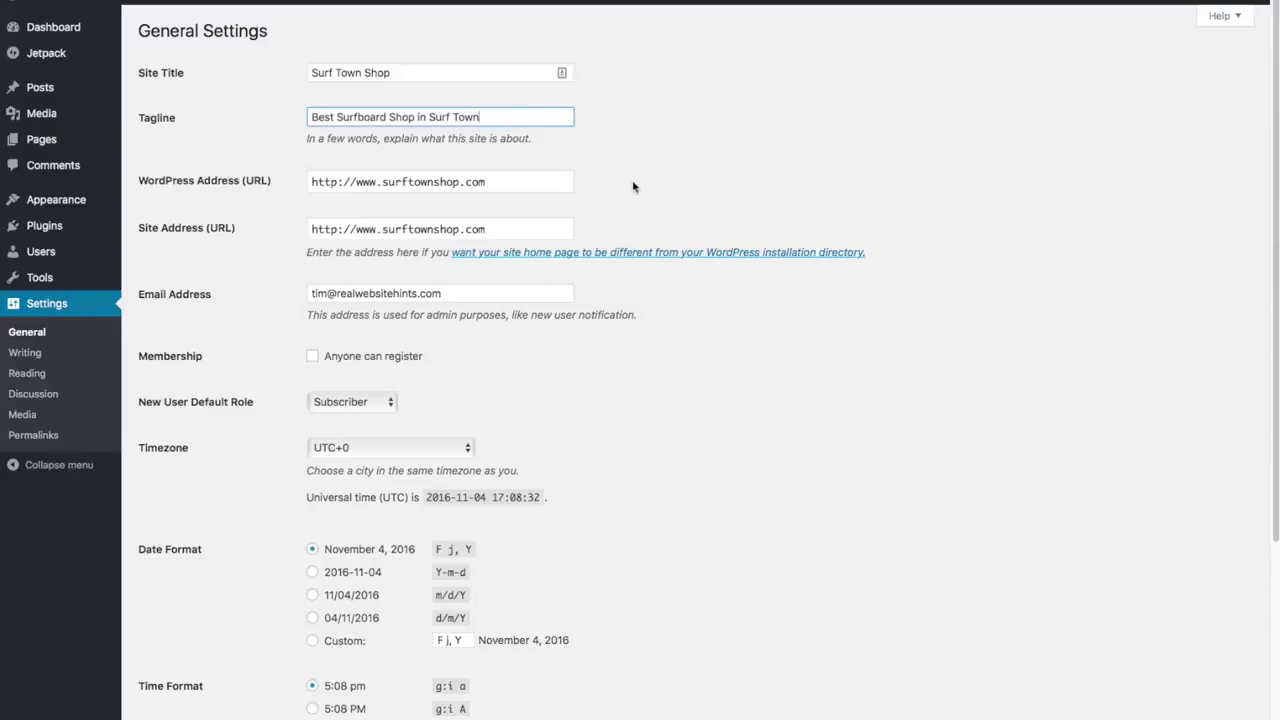
scroll(650, 212, "down", 5)
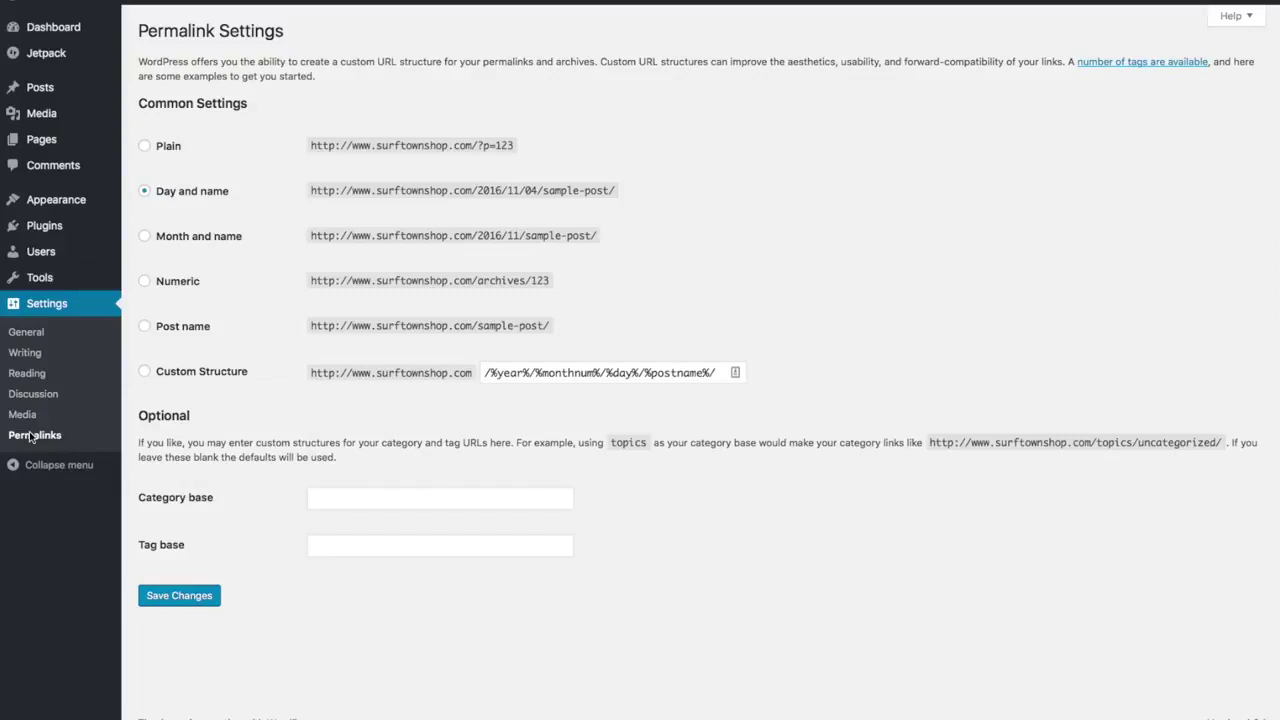
- Choose the Post name permalink structure (/%postname%/) and save it
left_click(146, 327)
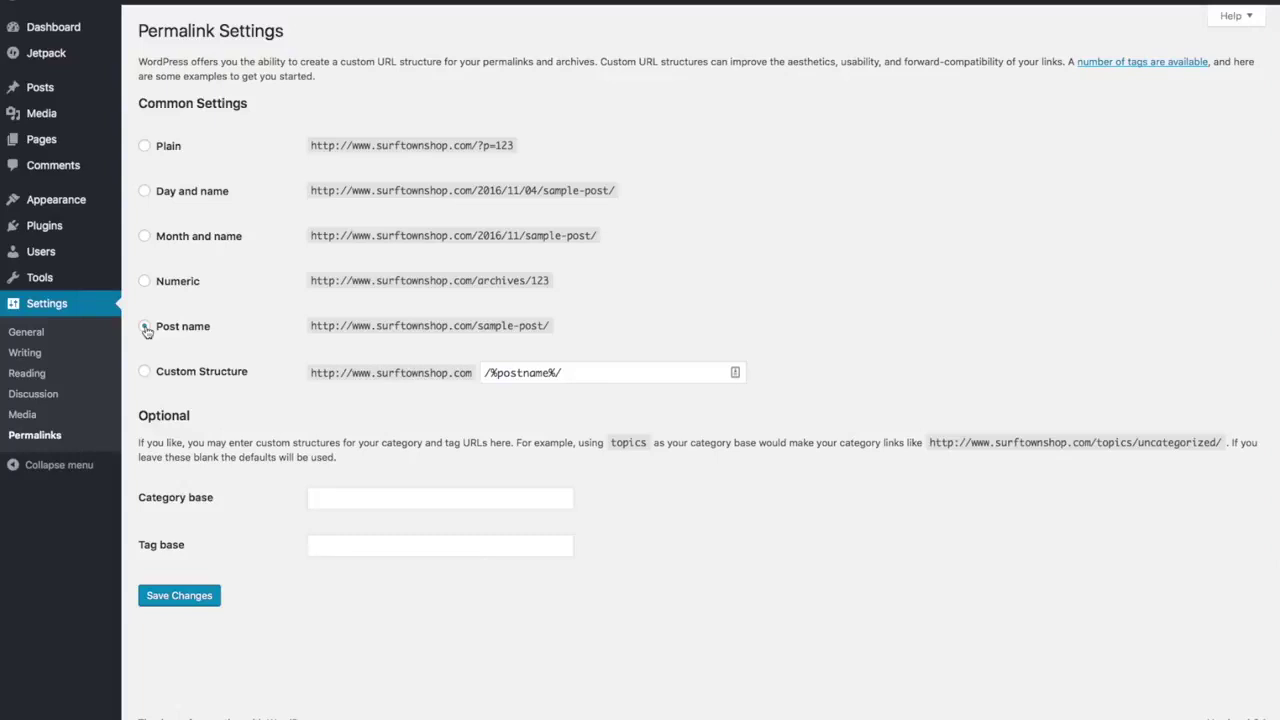
left_click(145, 328)
left_click(194, 606)
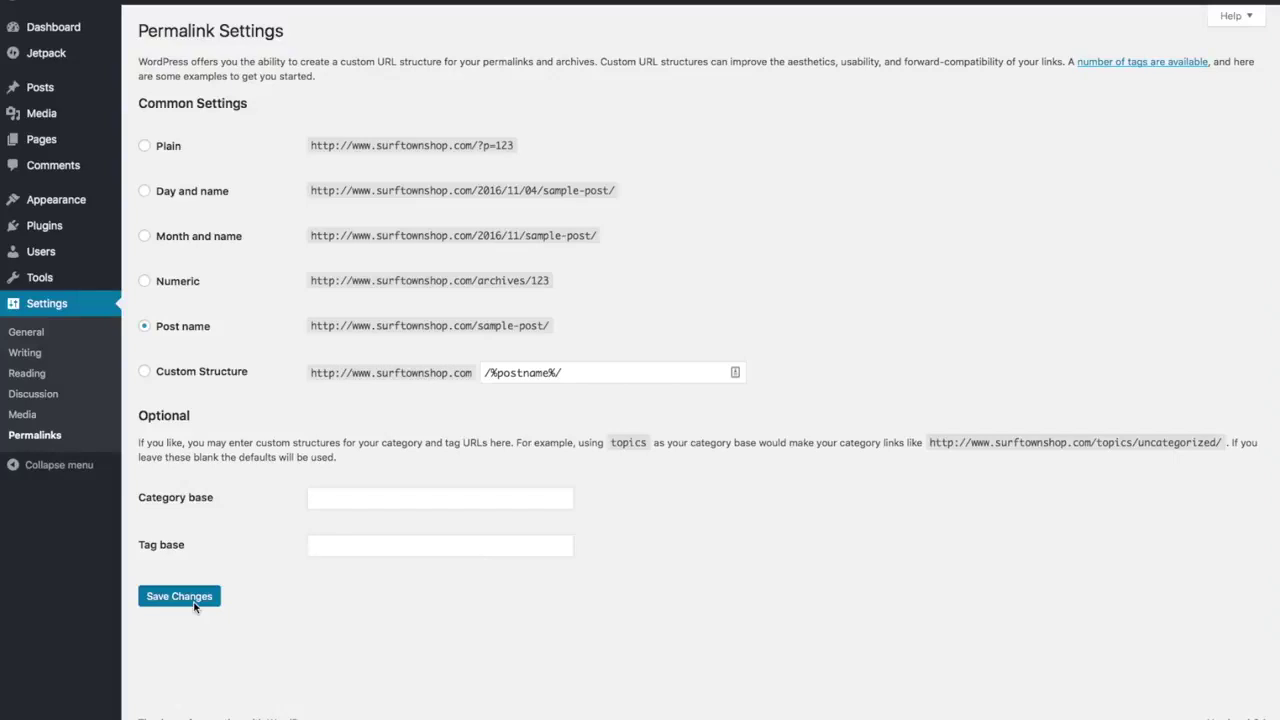